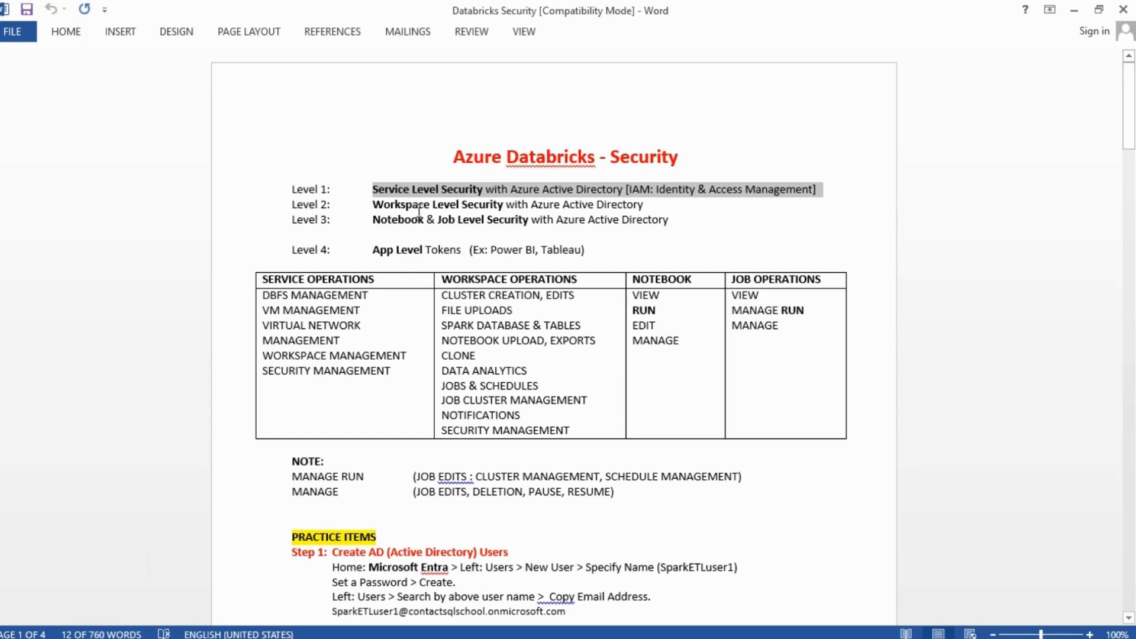
Step: Examine the four security levels, the operations table and the Active Directory user creation steps in the Databricks Security document
drag(394, 204, 643, 206)
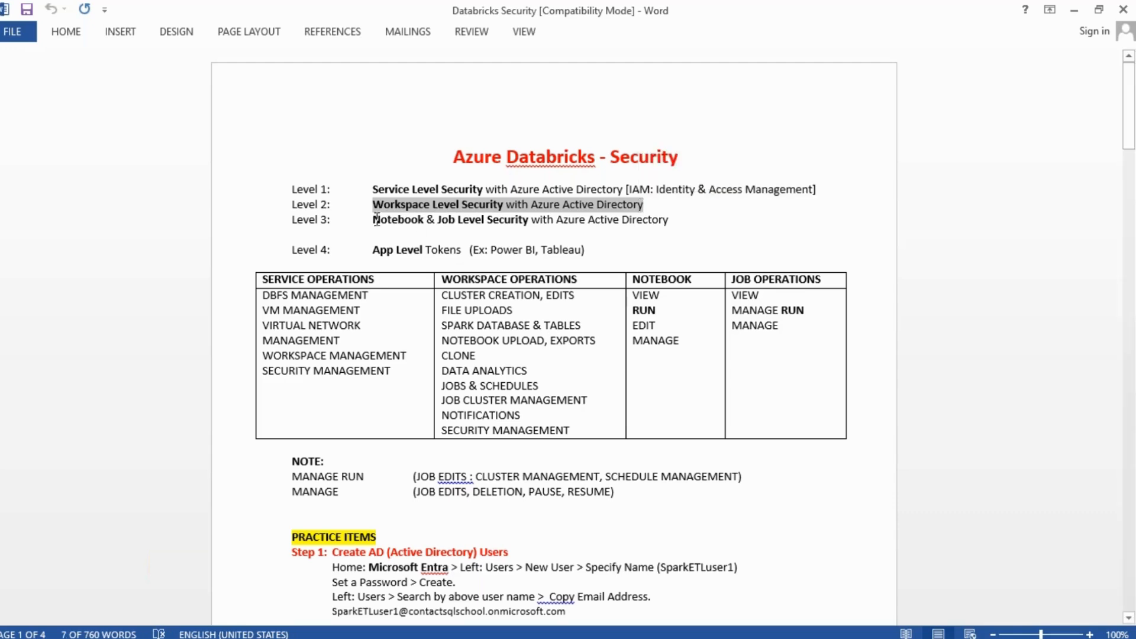
drag(376, 220, 670, 214)
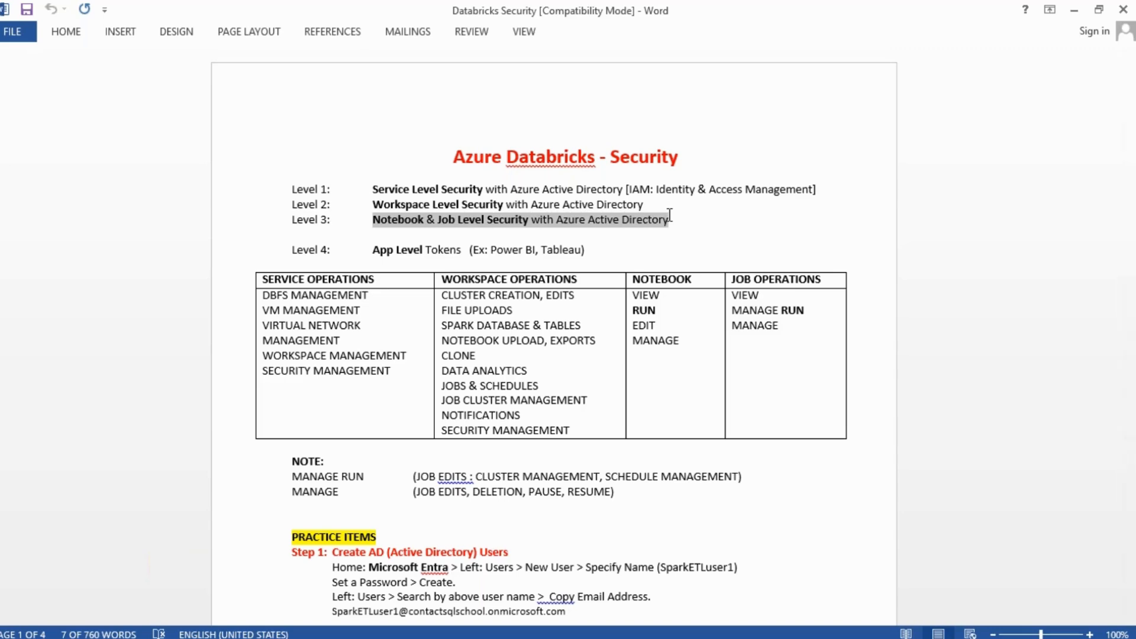
drag(685, 221, 268, 190)
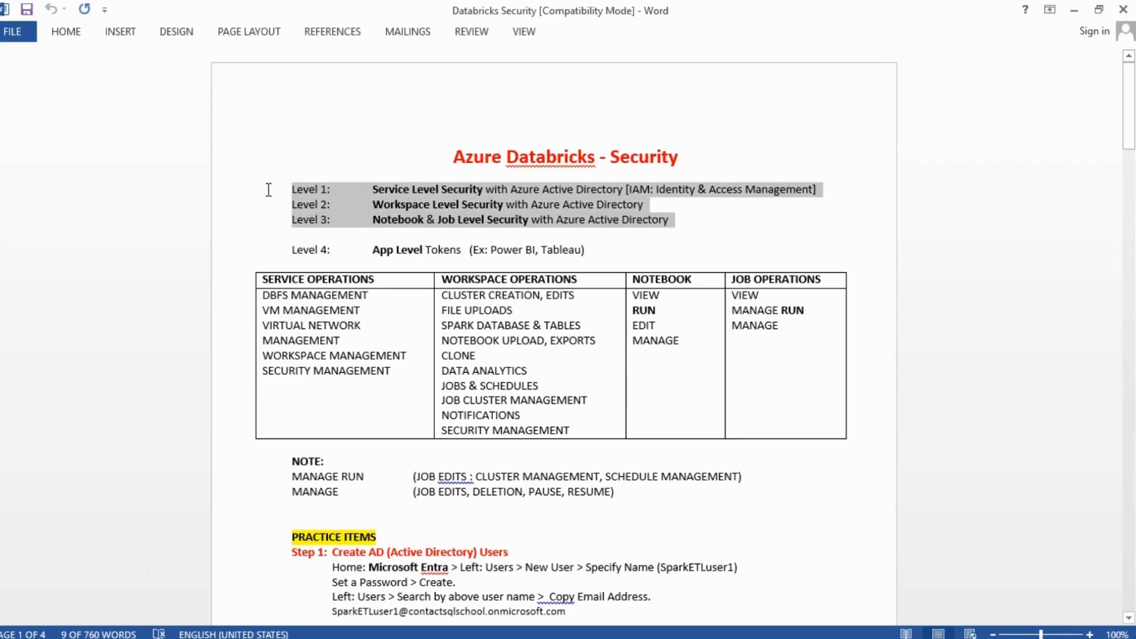
drag(269, 189, 269, 190)
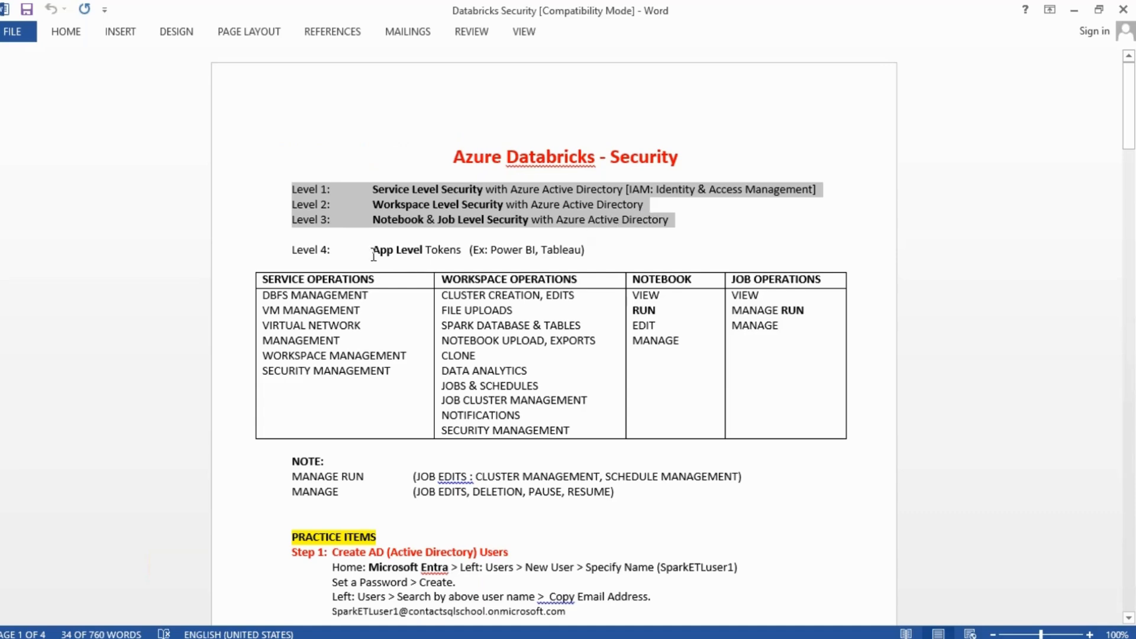
drag(373, 250, 450, 251)
mouse_move(727, 266)
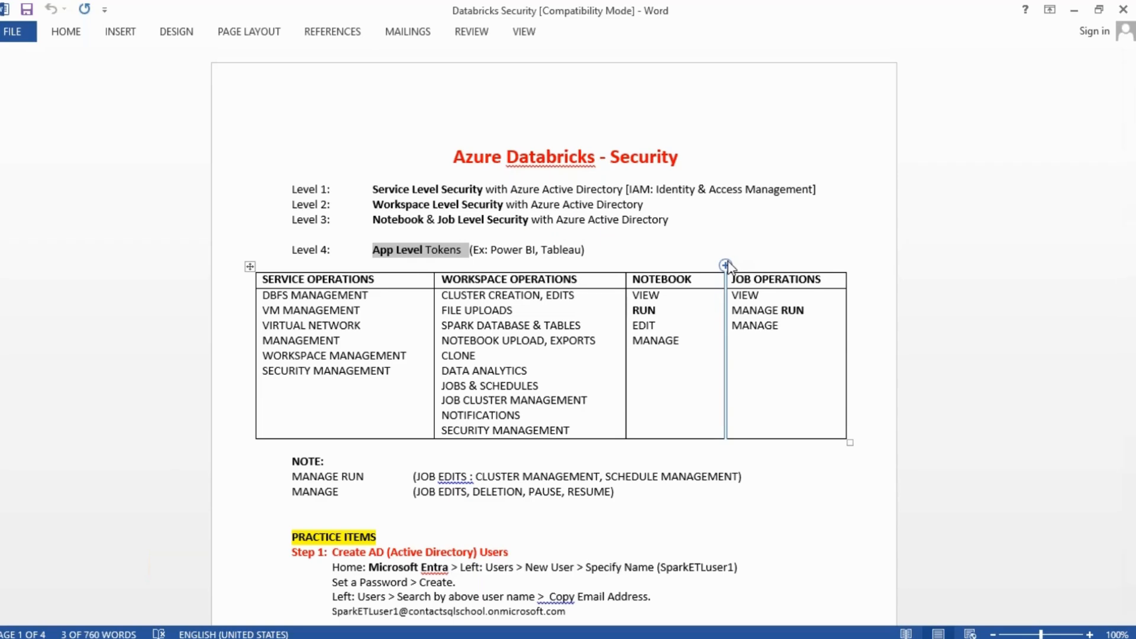
click(596, 244)
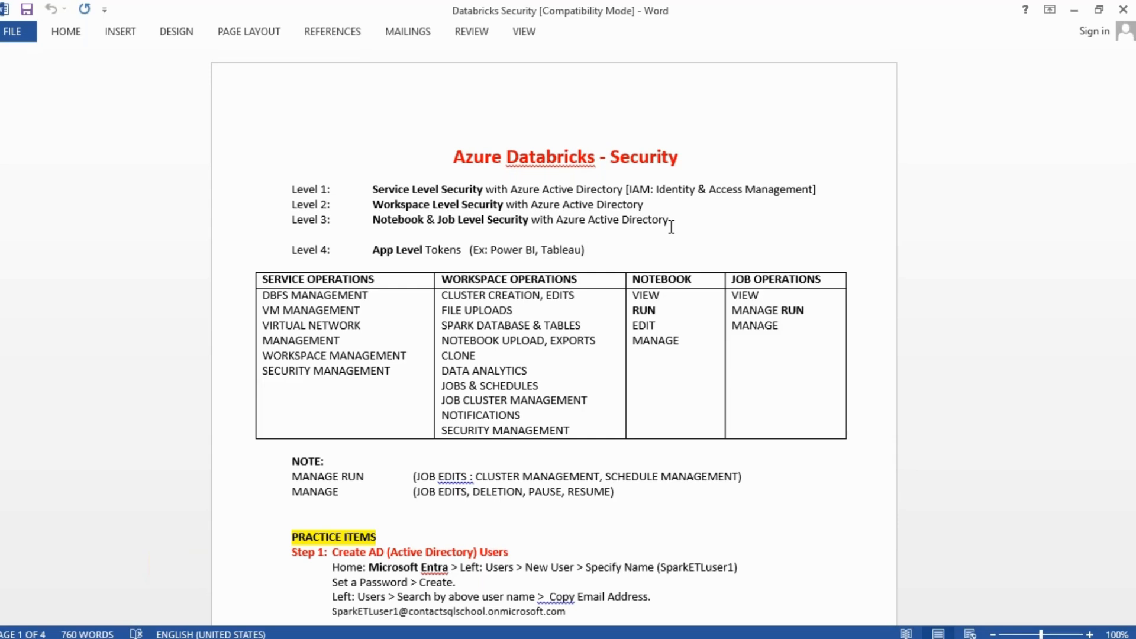
click(1125, 43)
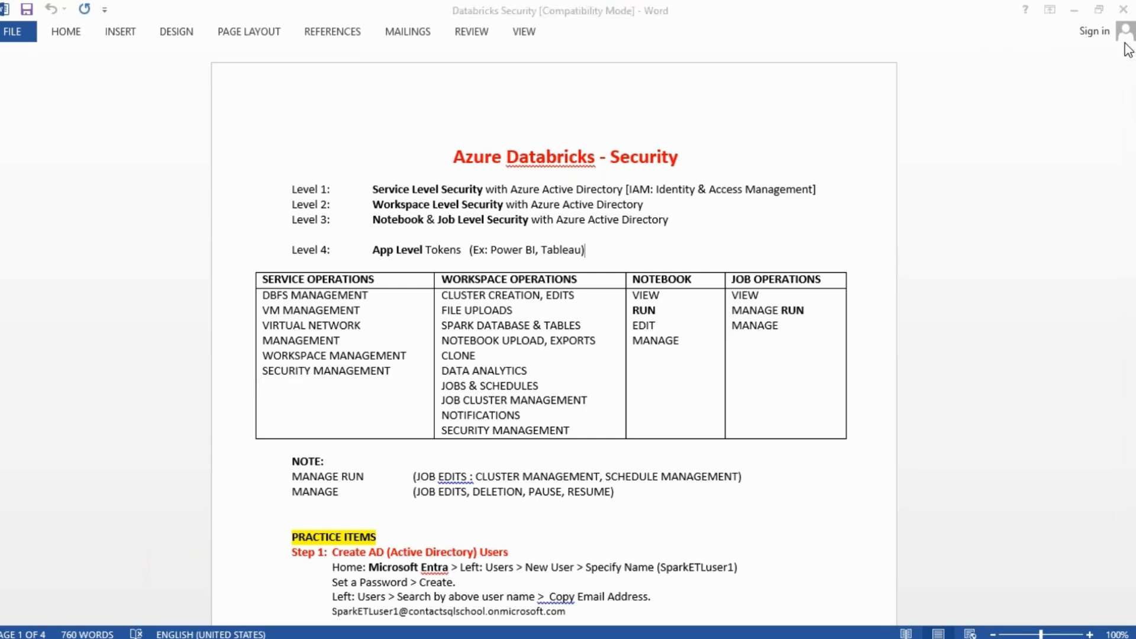
mouse_move(1129, 112)
mouse_down()
mouse_move(1129, 155)
mouse_move(1120, 129)
mouse_up()
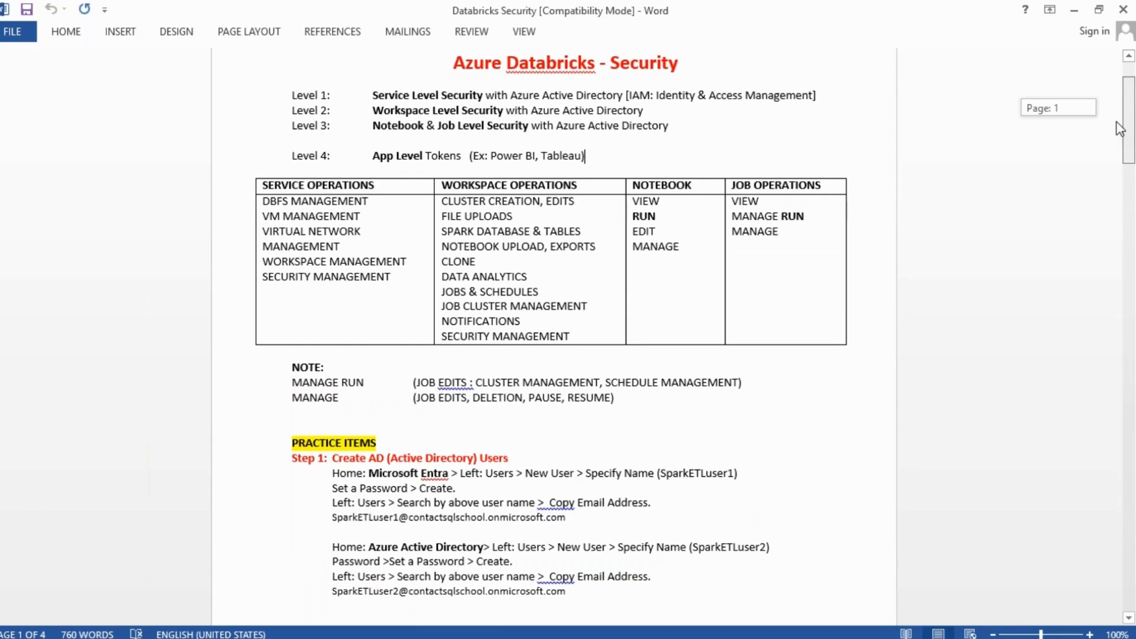
drag(1120, 129, 1120, 130)
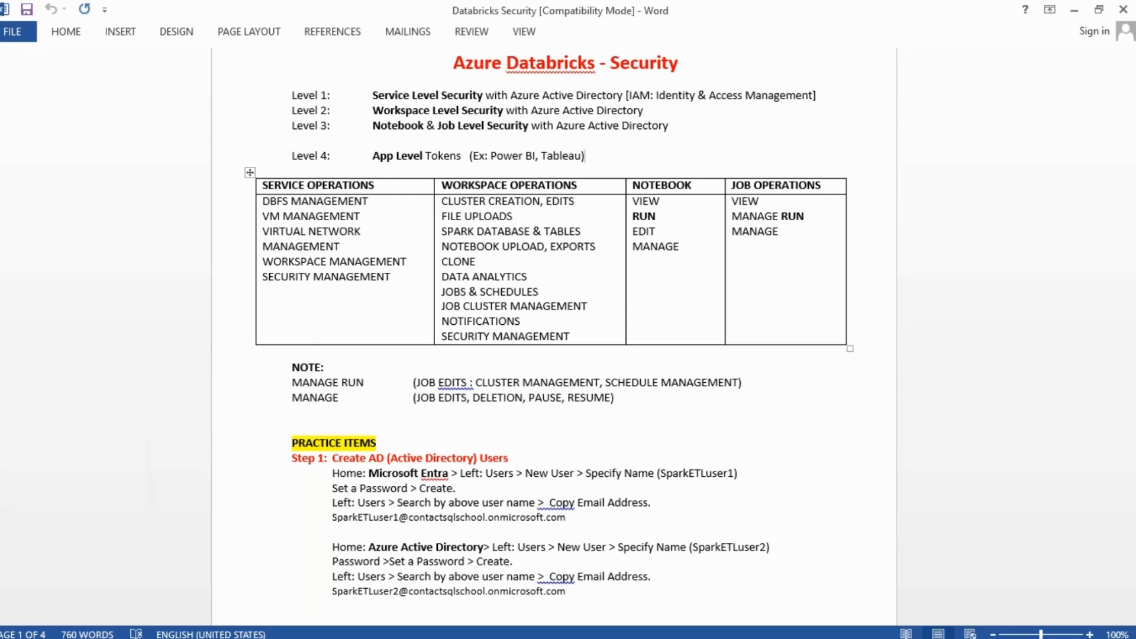
Step: Switch to the Azure portal in the browser and open the Microsoft Entra ID service
key(alt+Tab)
key(alt+Tab)
key(alt+Tab)
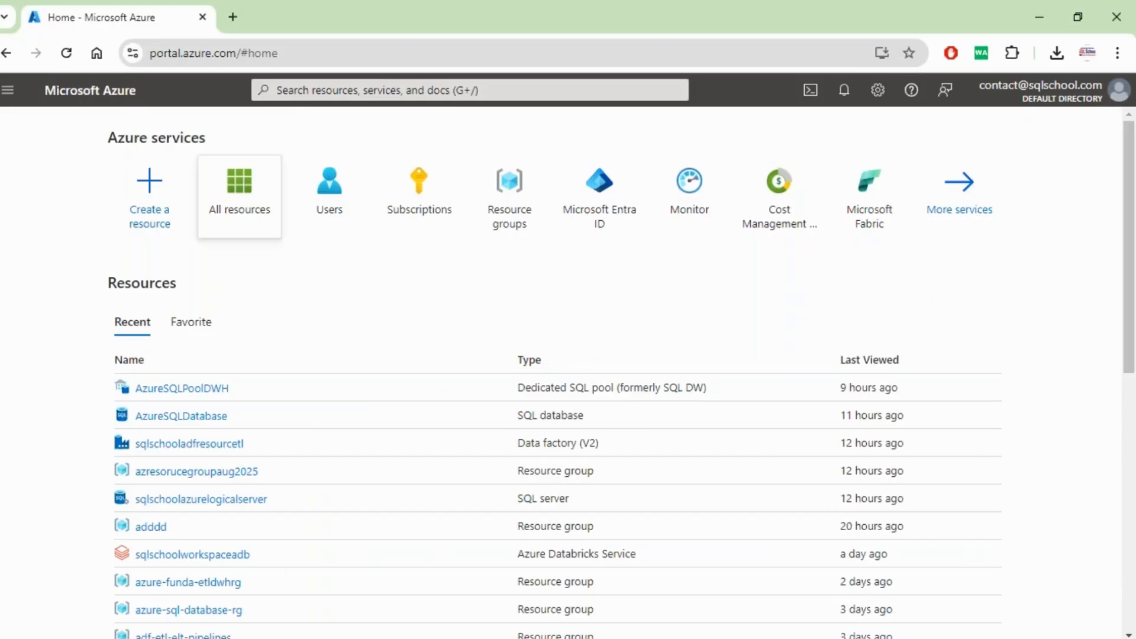
click(604, 223)
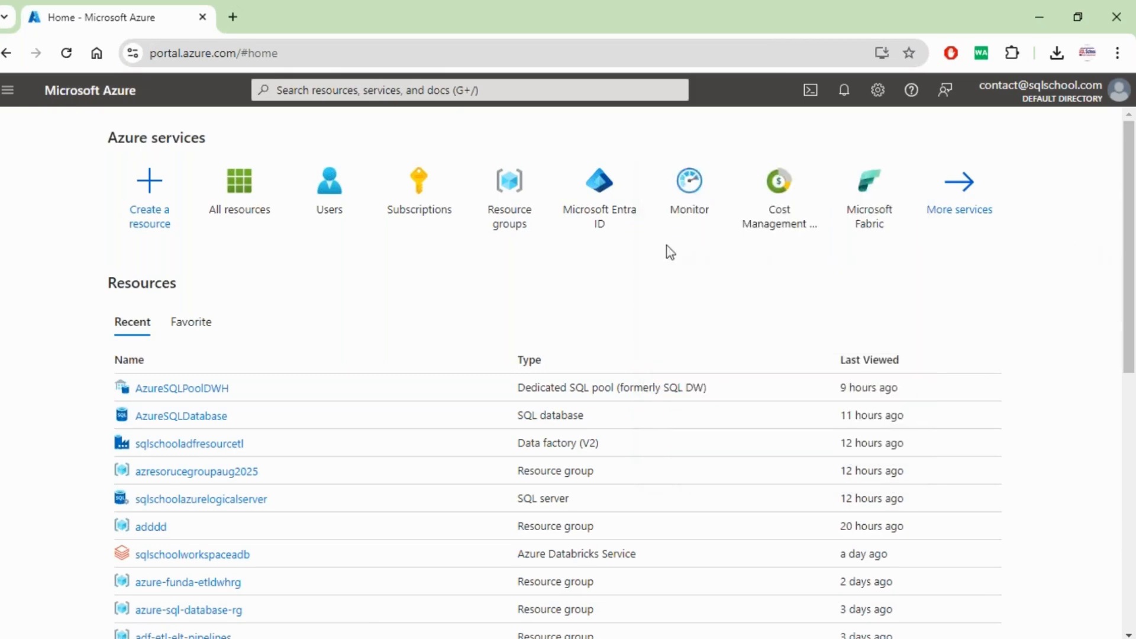
click(290, 89)
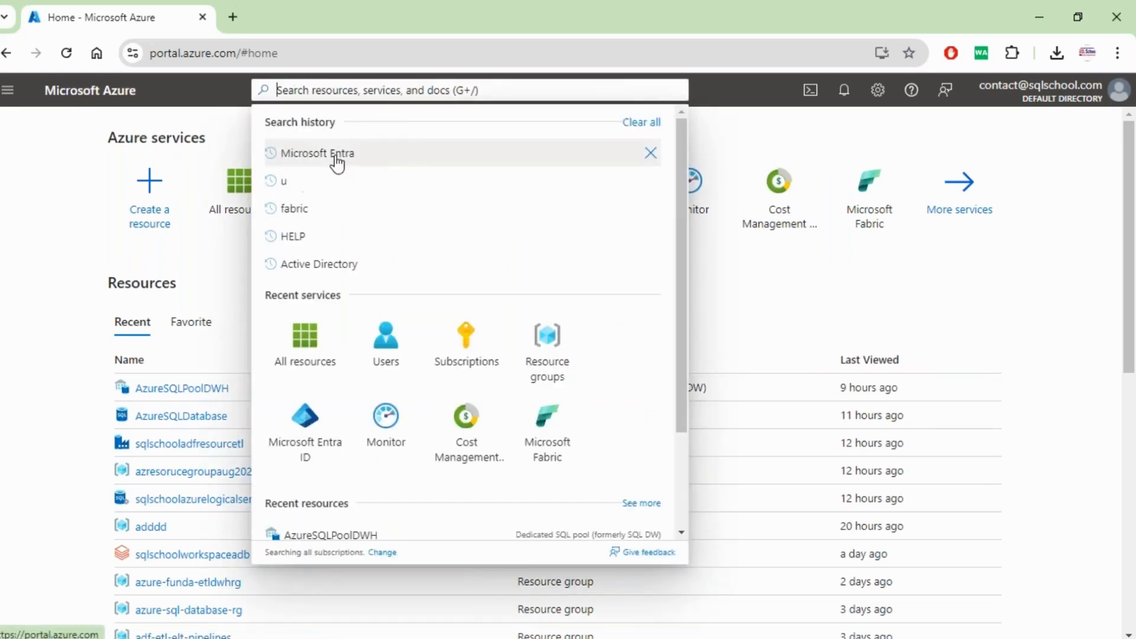
click(1042, 253)
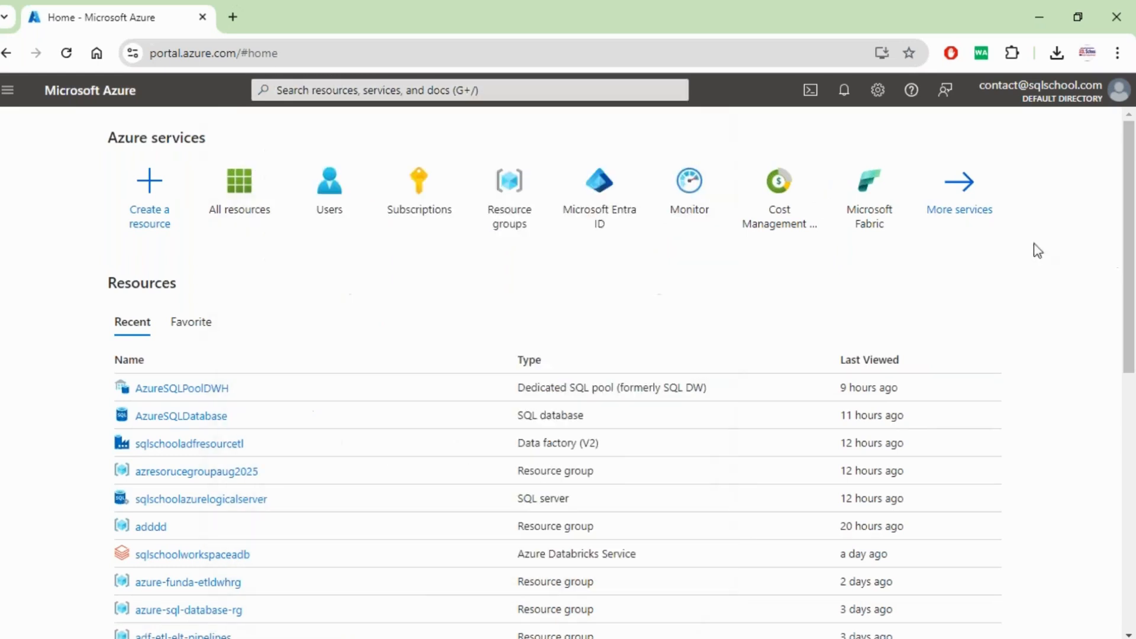
click(598, 222)
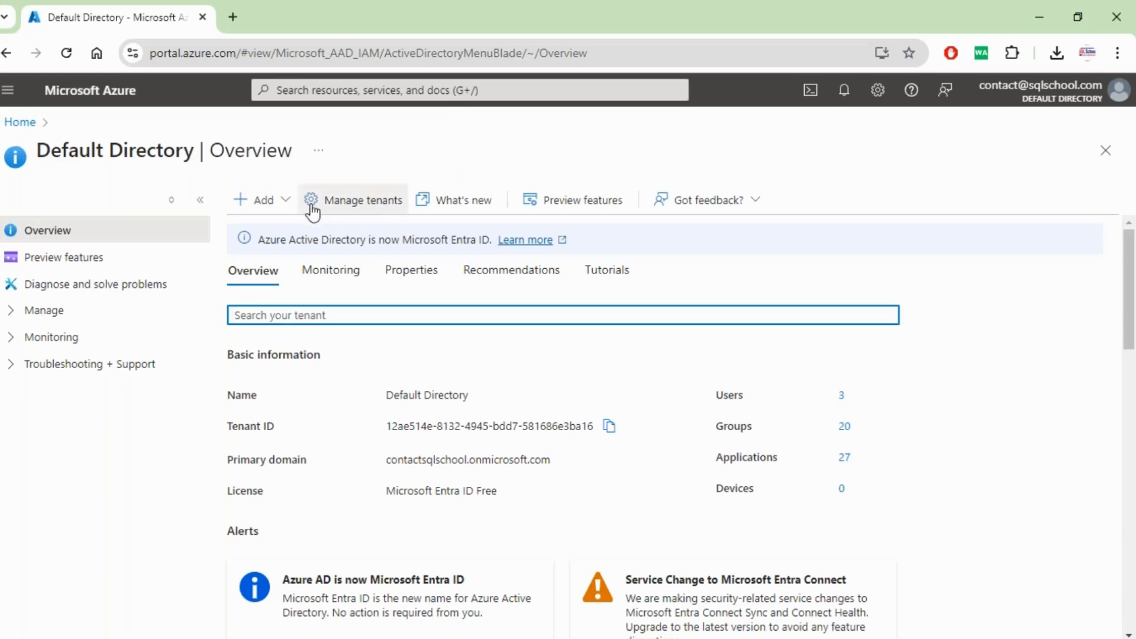
Step: Start creating a new internal user in the default directory with the user principal name sparketluser11
click(288, 207)
mouse_move(264, 241)
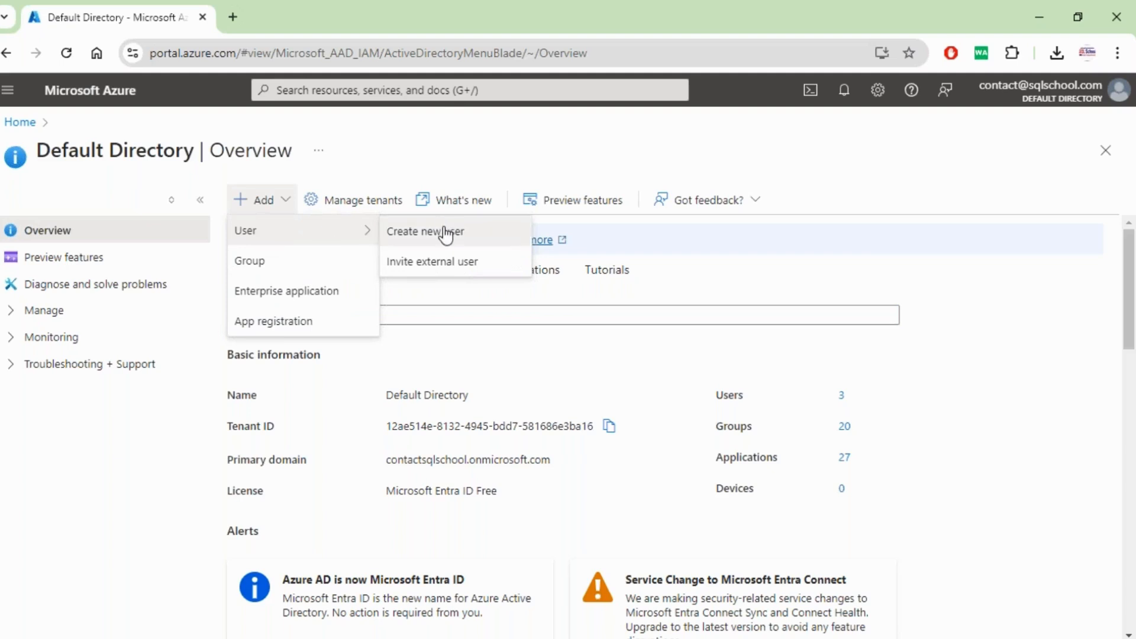
key(ctrl)
key(ctrl)
key(ctrl)
key(ctrl)
click(447, 235)
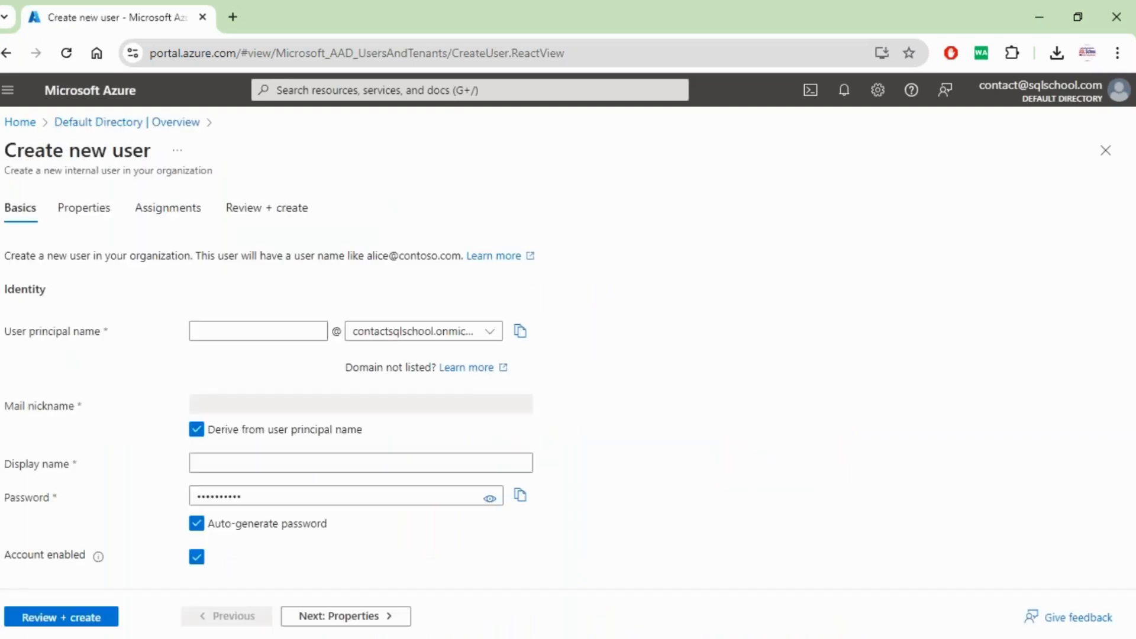
click(246, 332)
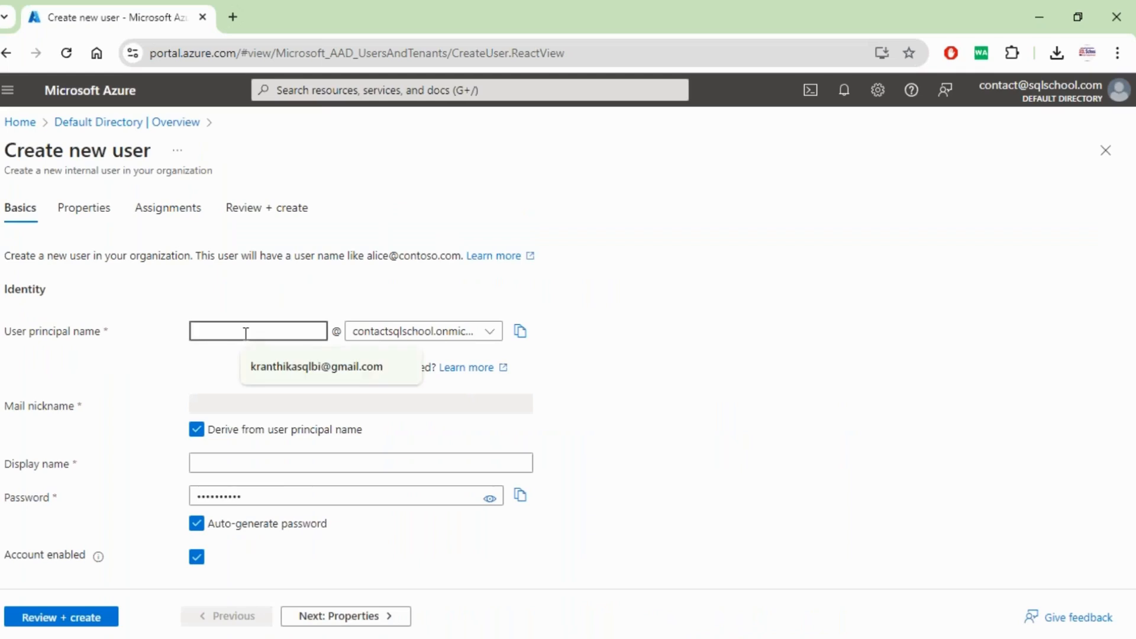
text(spark)
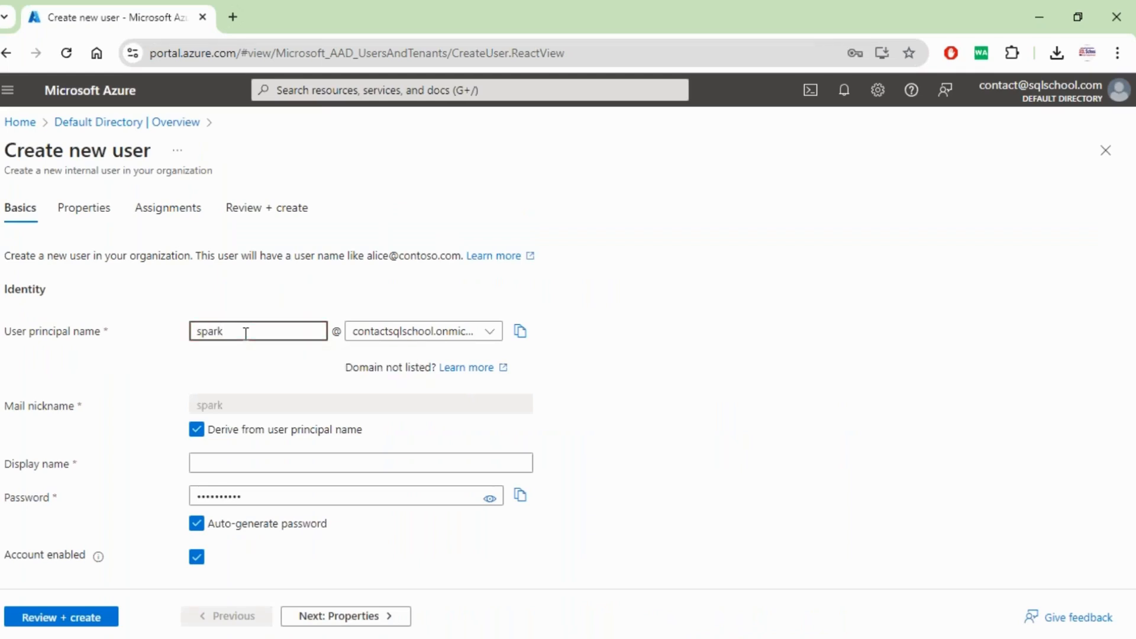
text(etluser11)
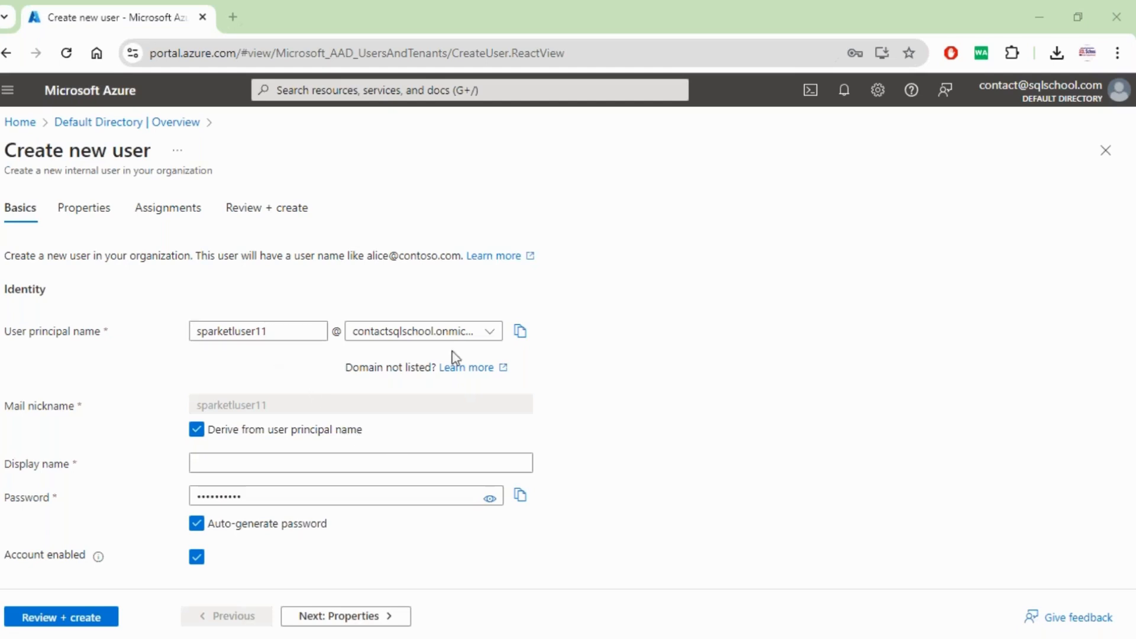
Step: Copy the first user's full principal name into a new Notepad file, add a line break, and return to the user form
click(520, 332)
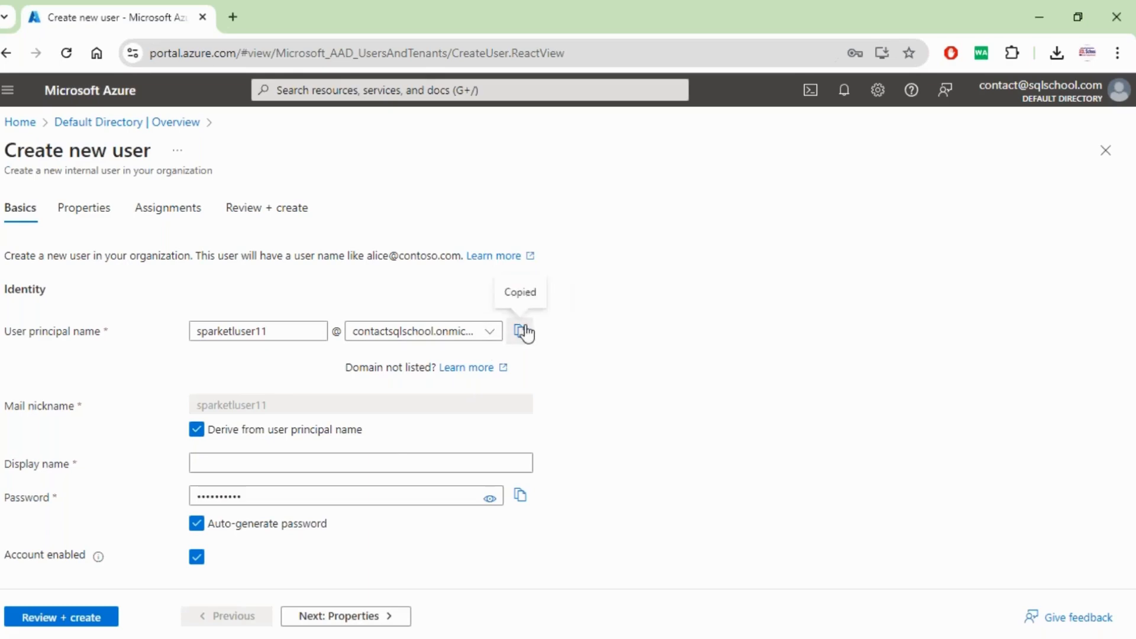
key(super+r)
key(Return)
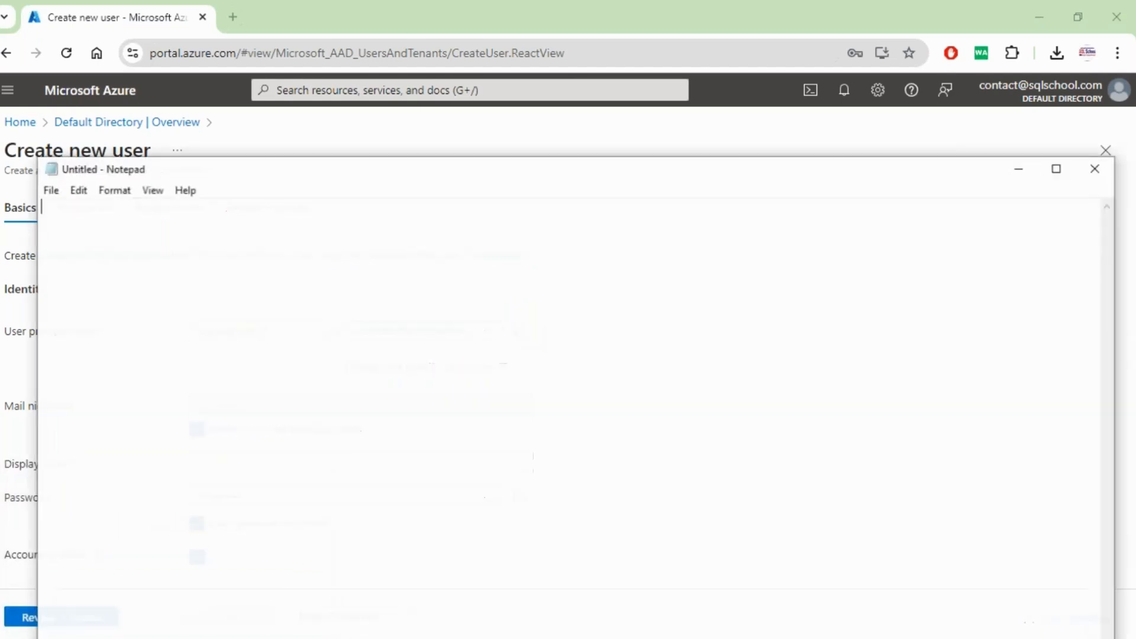
key(ctrl+v)
key(Return)
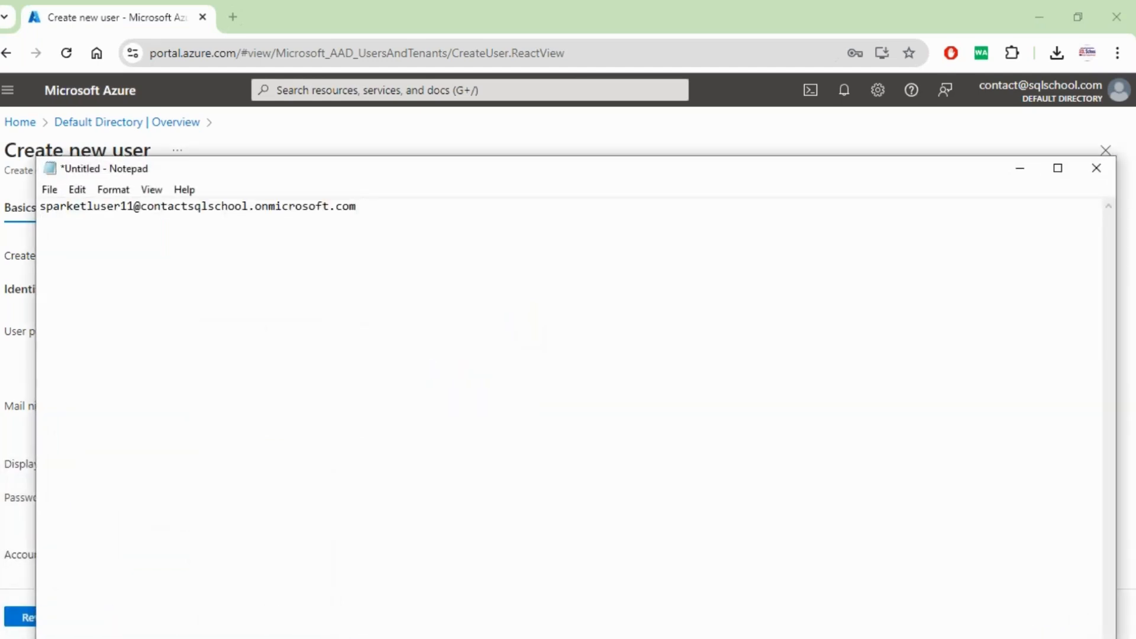
click(1020, 168)
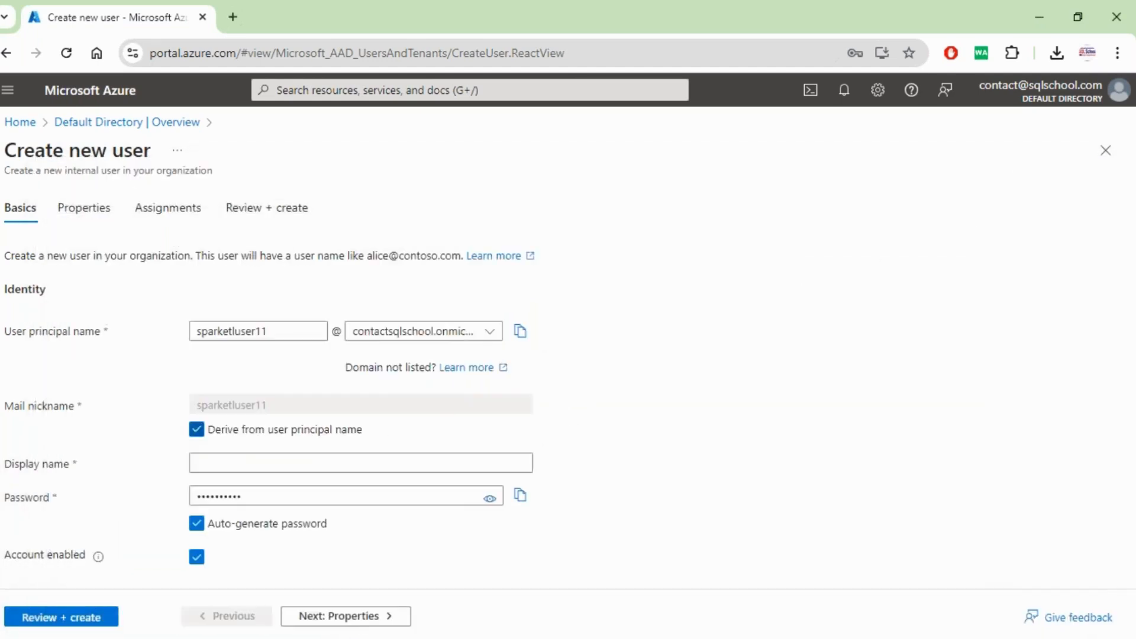
Step: Set the display name to Spark ETL User1 and create the user with the auto-generated password
click(363, 463)
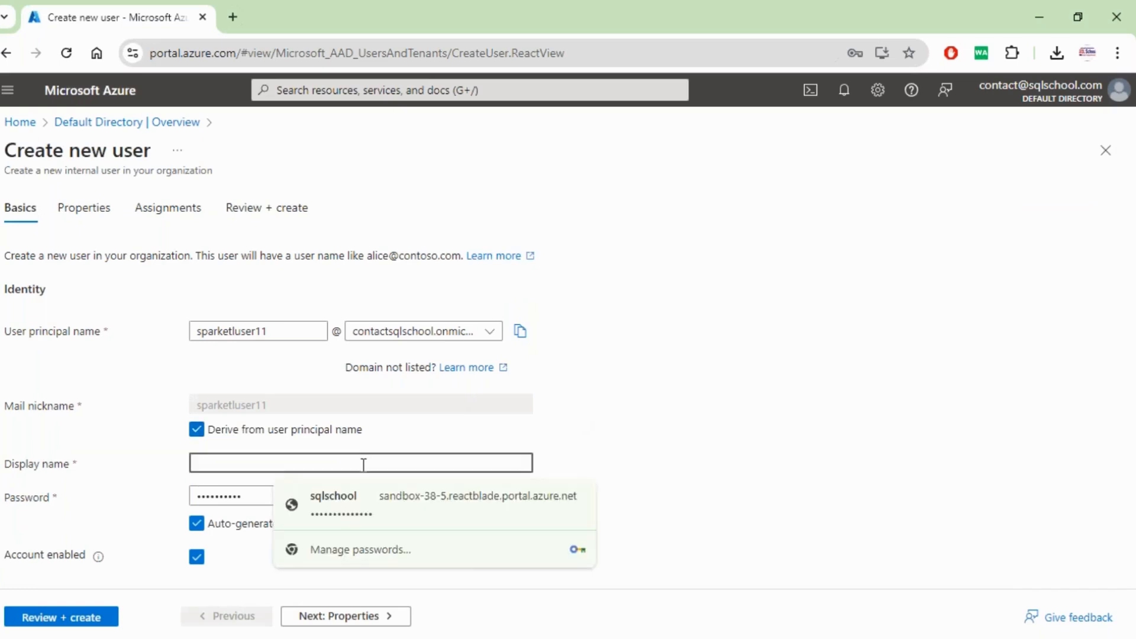
text(spark ETL)
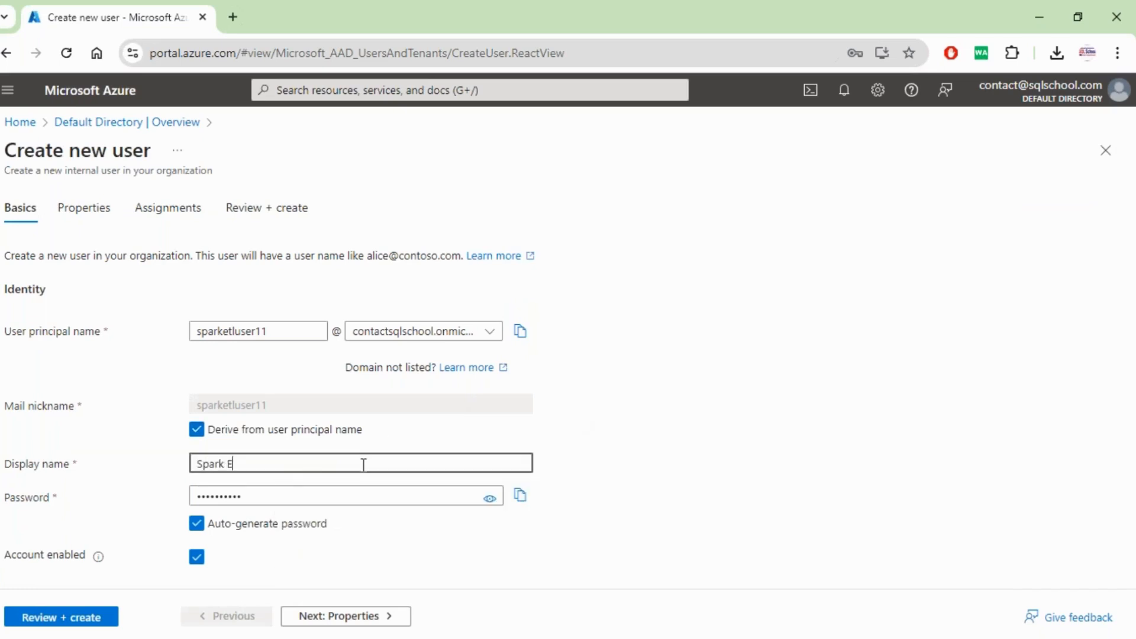
text( User1)
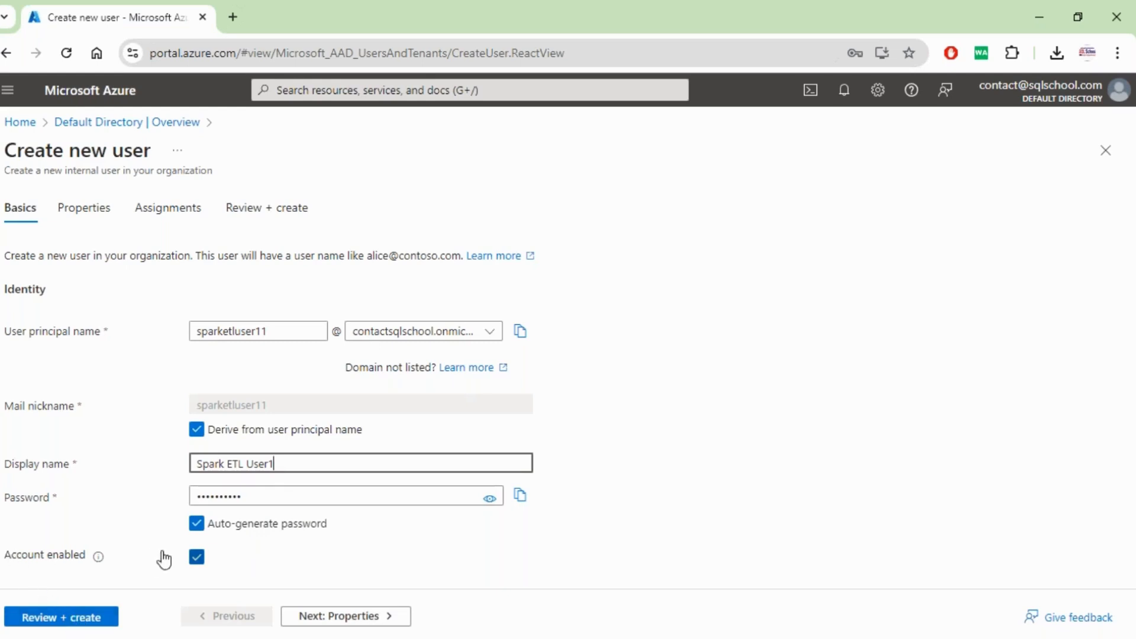
click(51, 623)
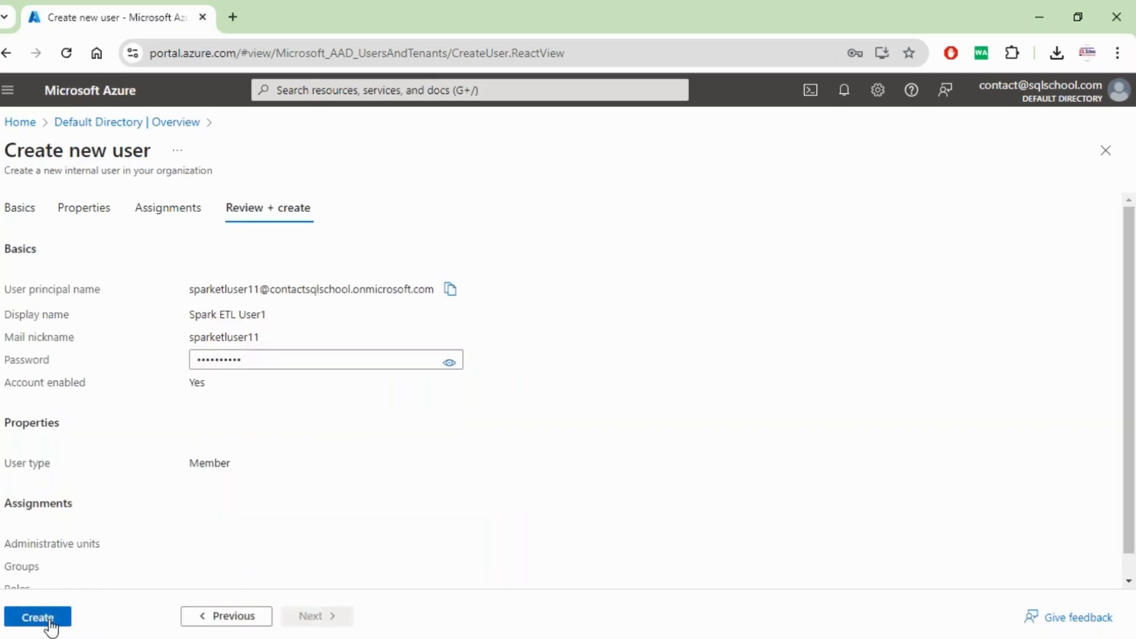
click(51, 623)
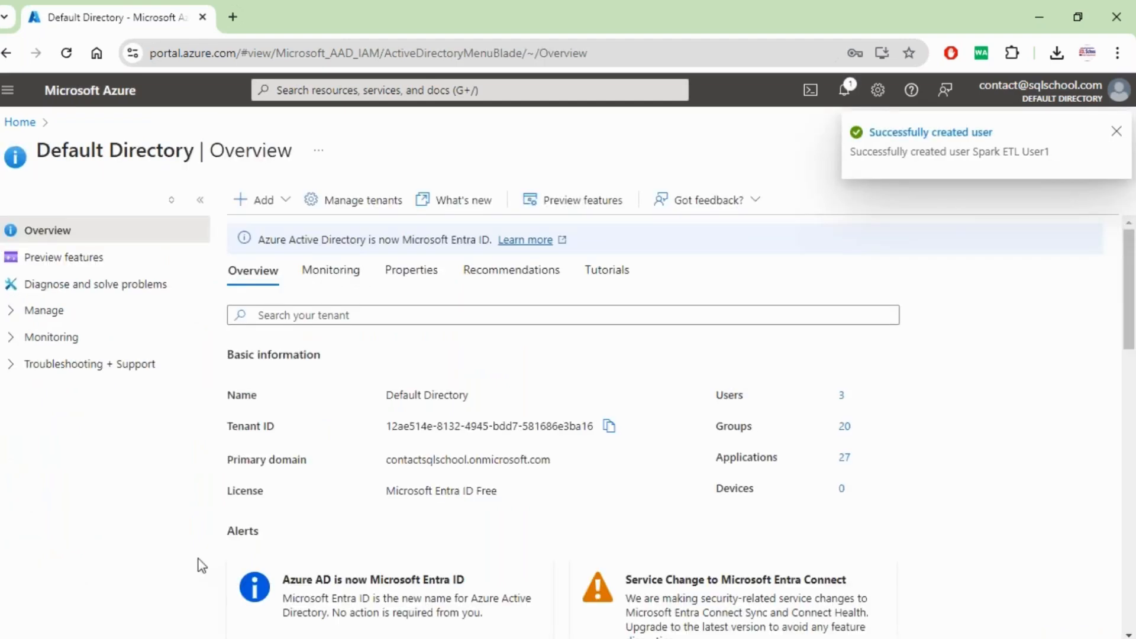
Step: Start creating a second internal user in the default directory with the user principal name sparketluser22
click(288, 202)
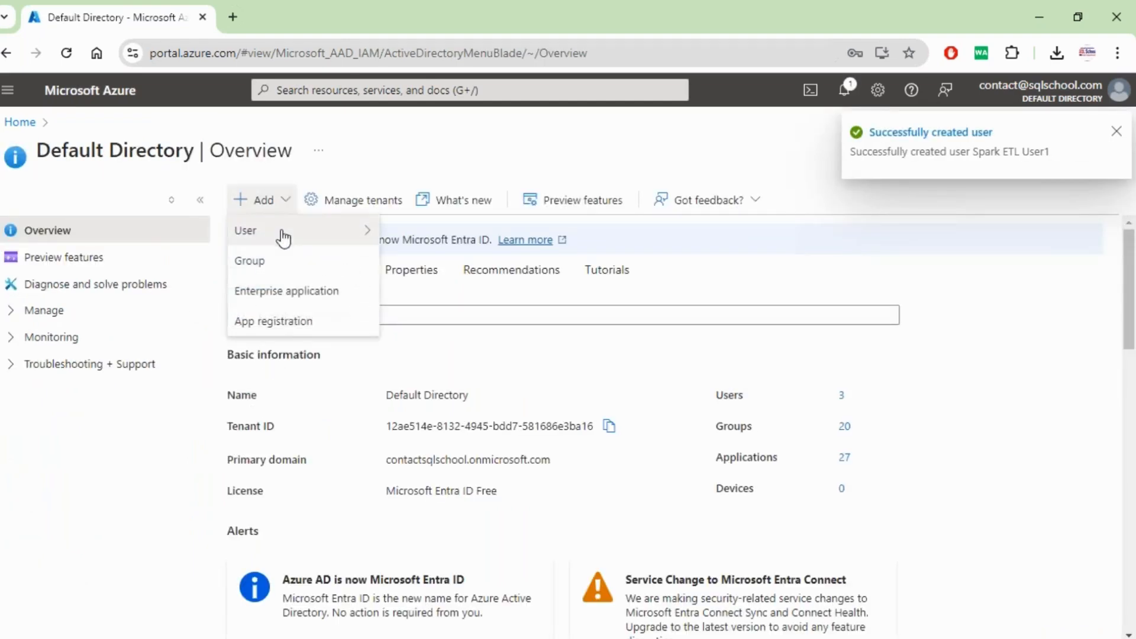
mouse_move(284, 239)
click(416, 229)
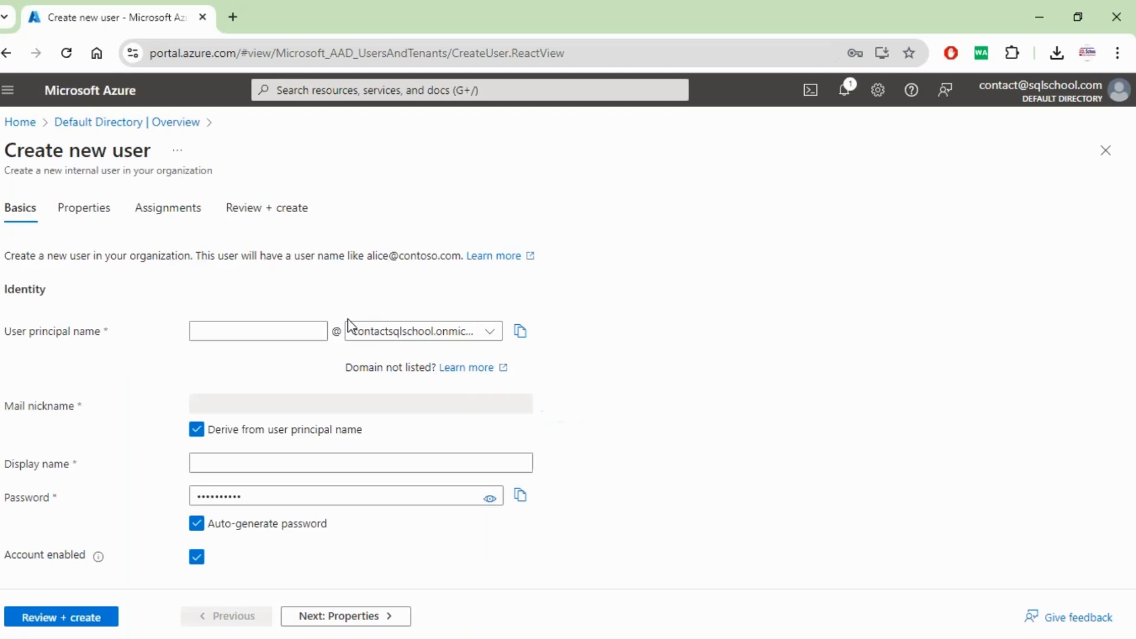
click(278, 331)
text(spa)
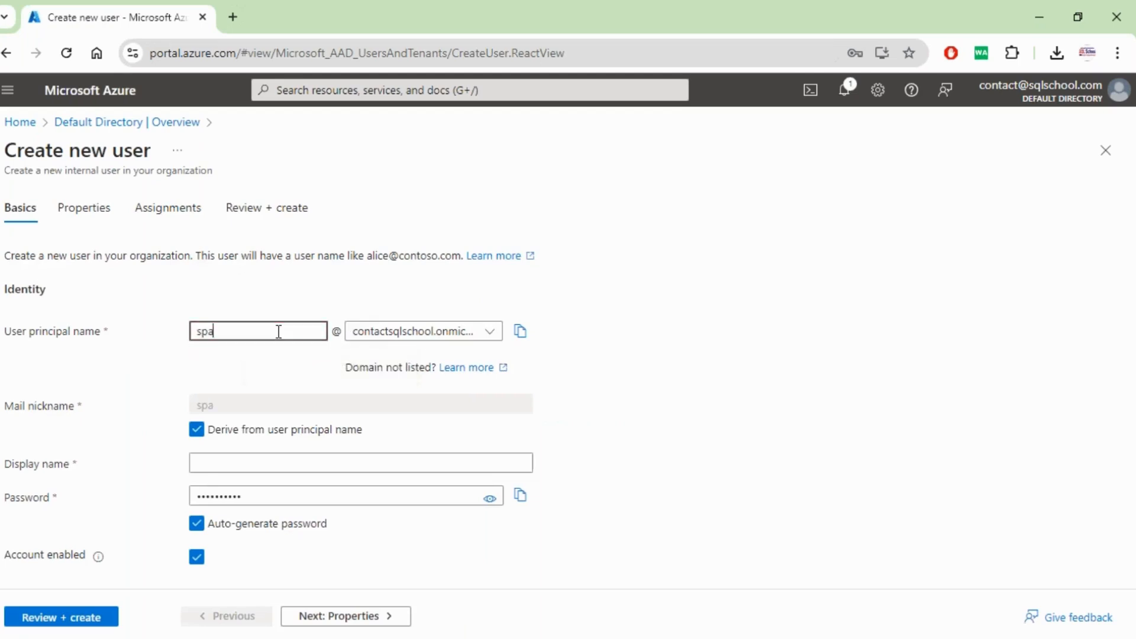
text(rketluser22)
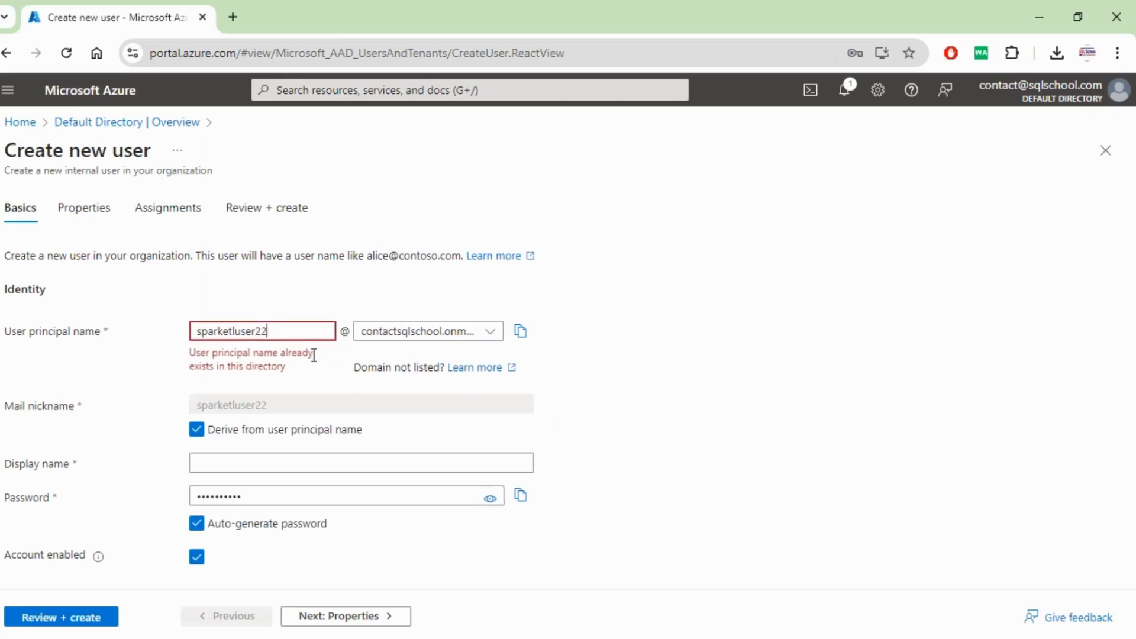
Step: Copy the second user's full principal name onto the next line of the Notepad file and return to the user form
click(519, 334)
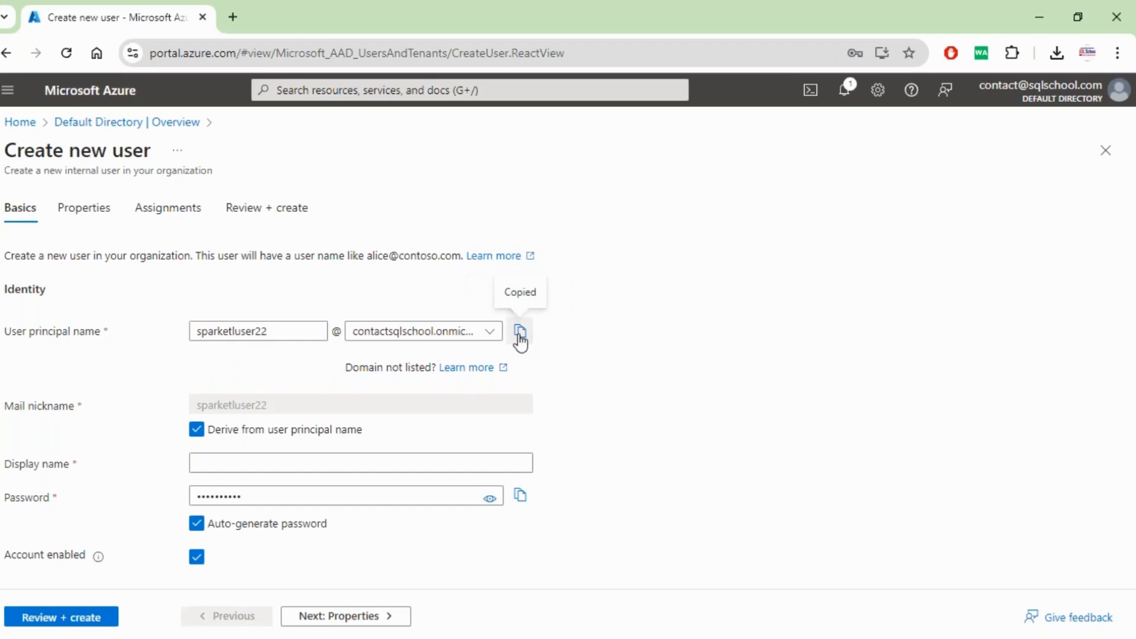
key(alt+Tab)
key(ctrl+v)
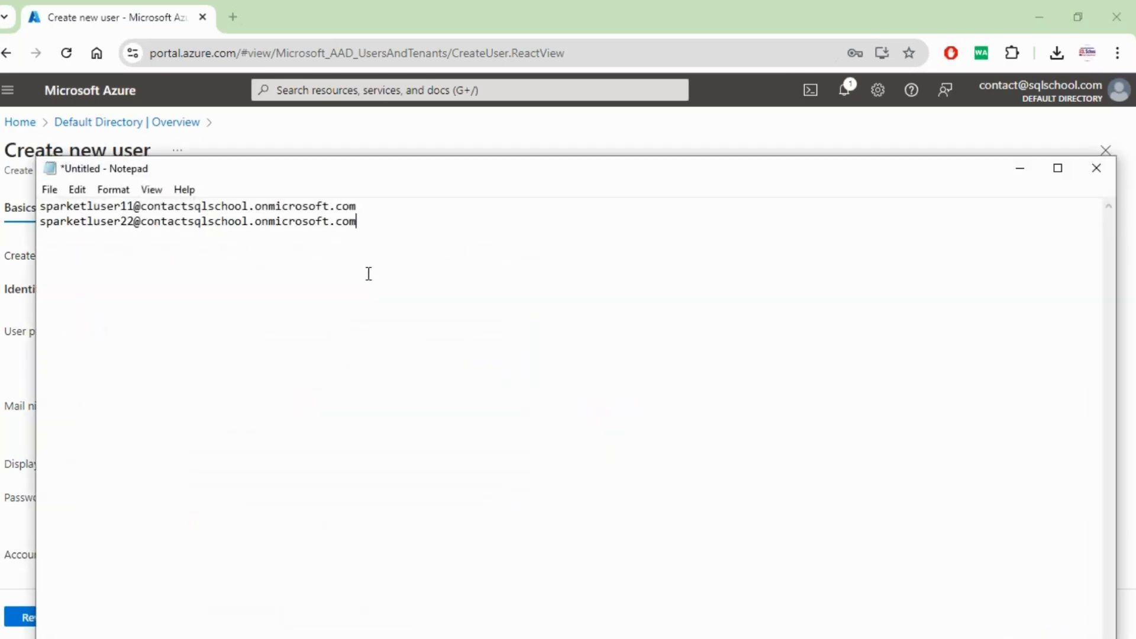
click(1019, 170)
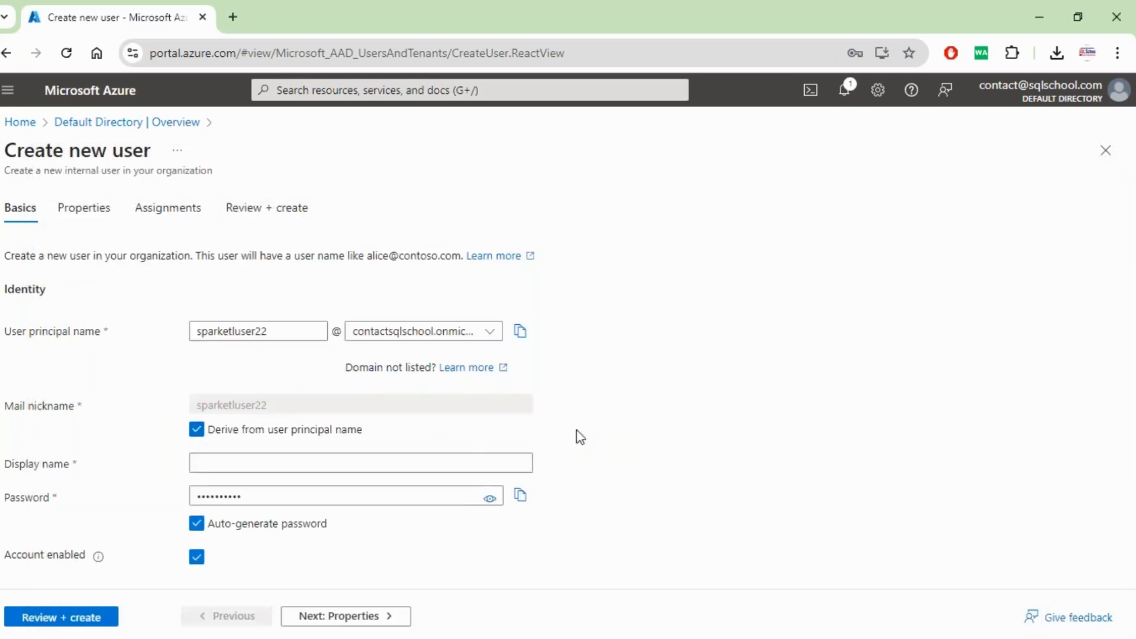
Step: Set the second user's display name to Spark ETL User2 and create the user with the auto-generated password
click(394, 462)
text(Spark)
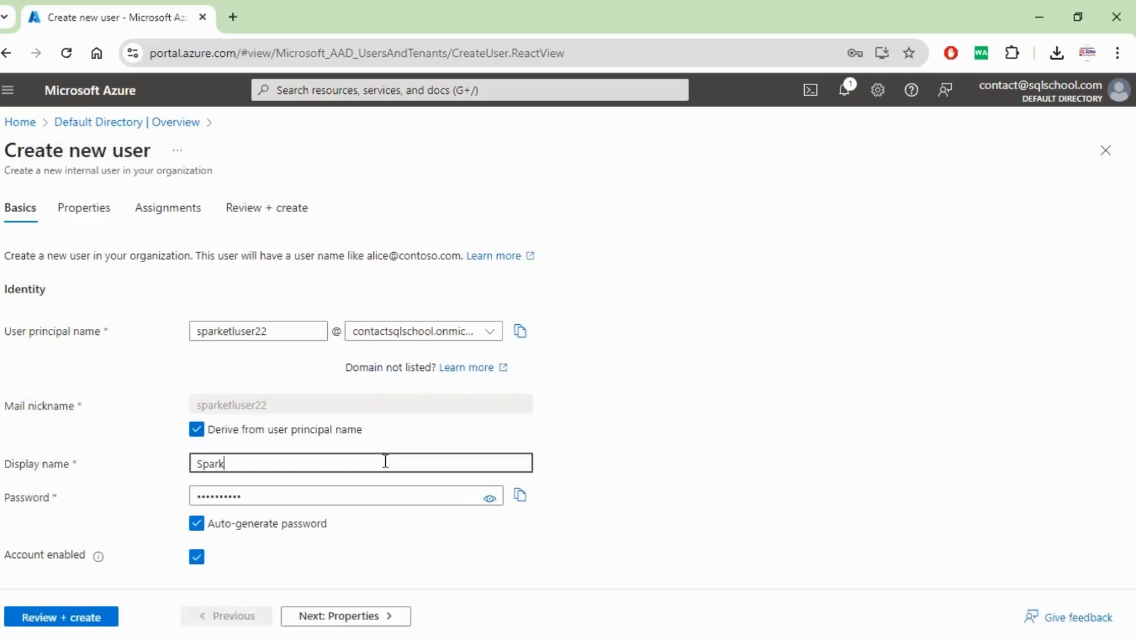
text( ETL User2)
click(90, 620)
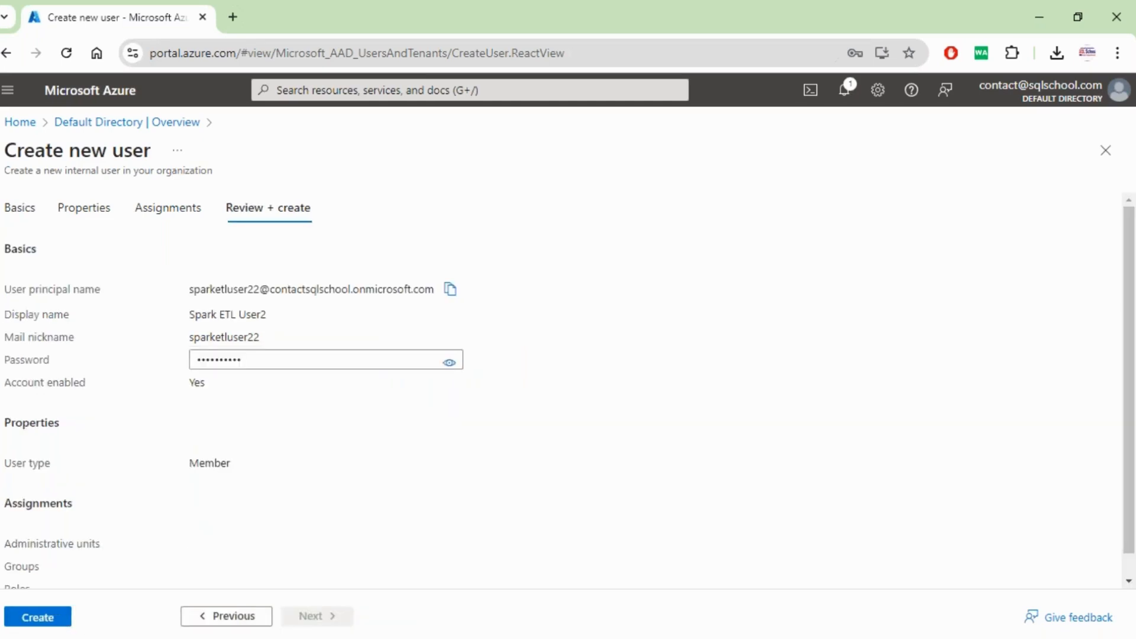
click(59, 622)
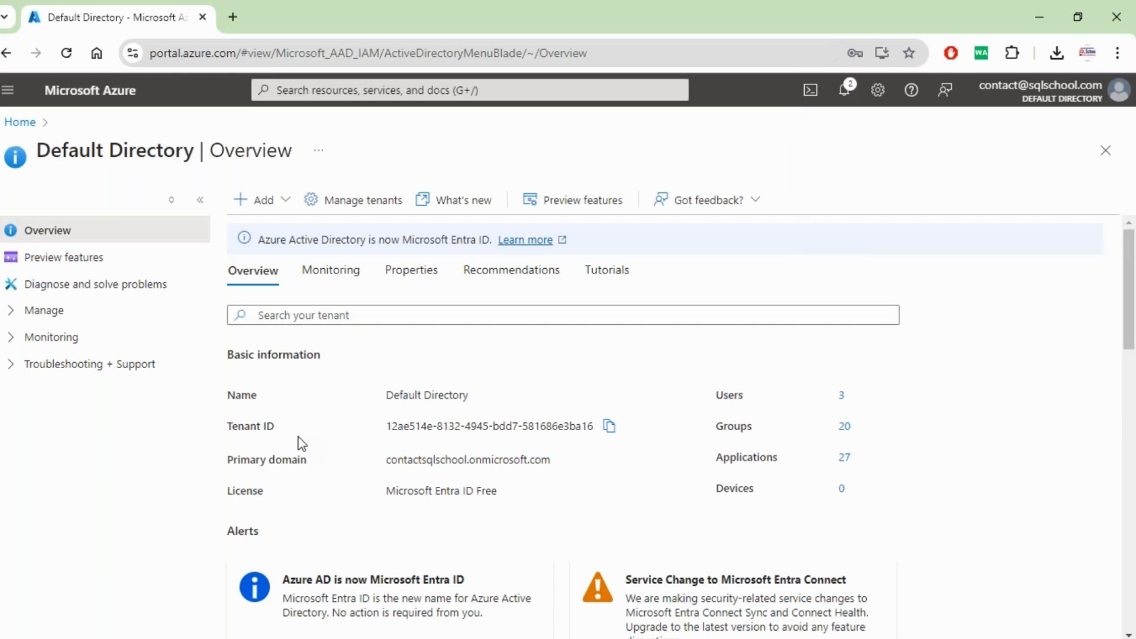
Step: Start a new security group named SparlETLSecurityGroup with the description "Spark ETL Users List for Databricks Security"
click(281, 214)
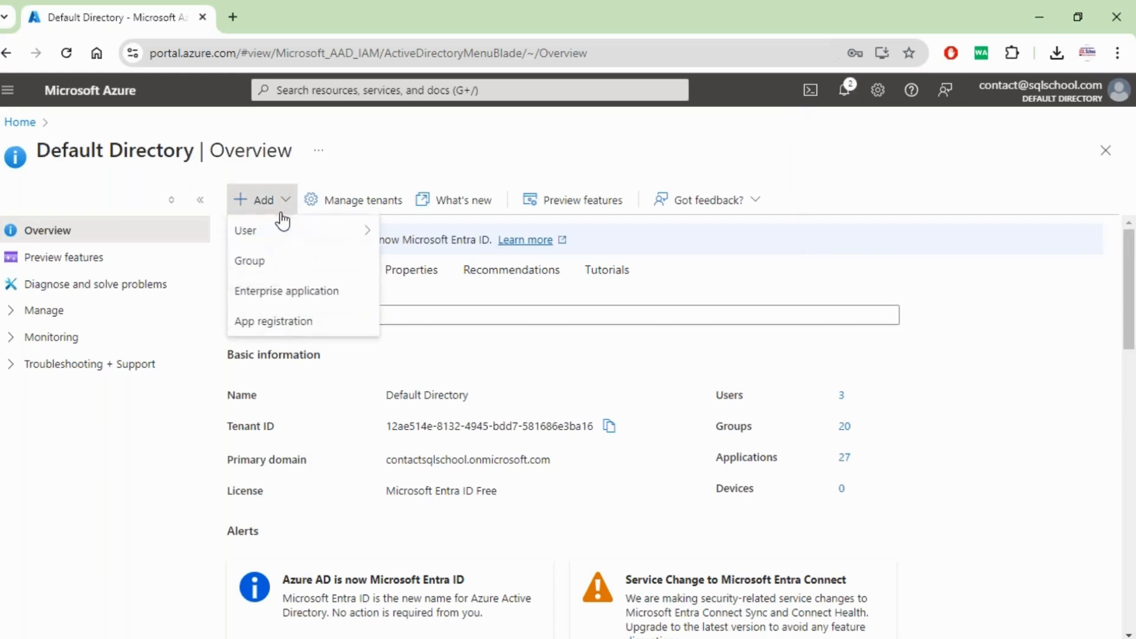
click(276, 265)
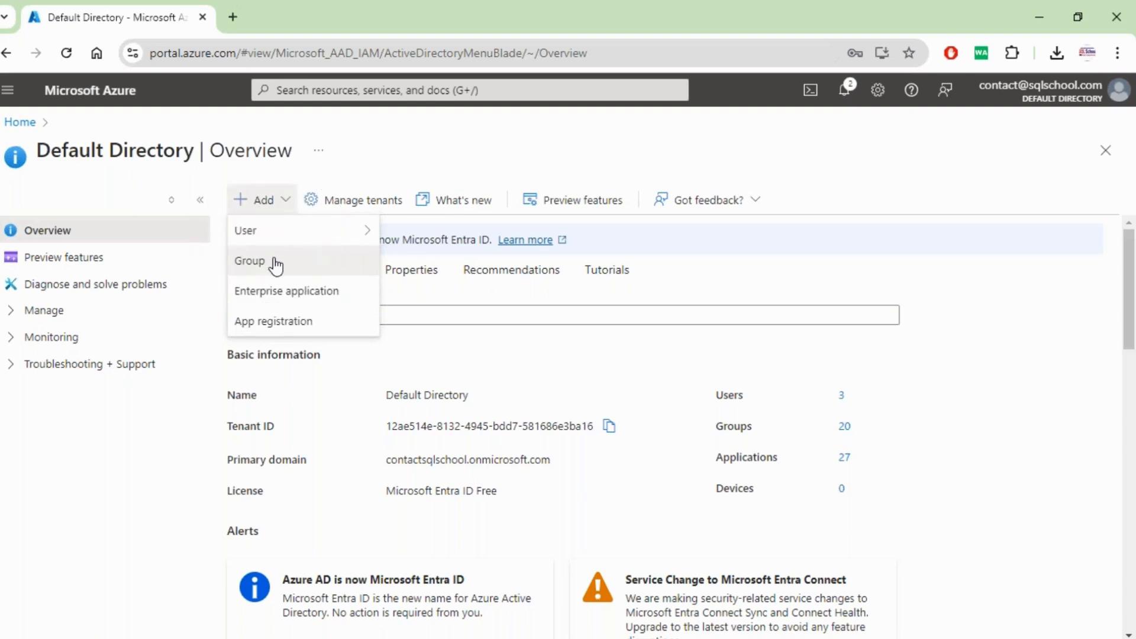
click(276, 265)
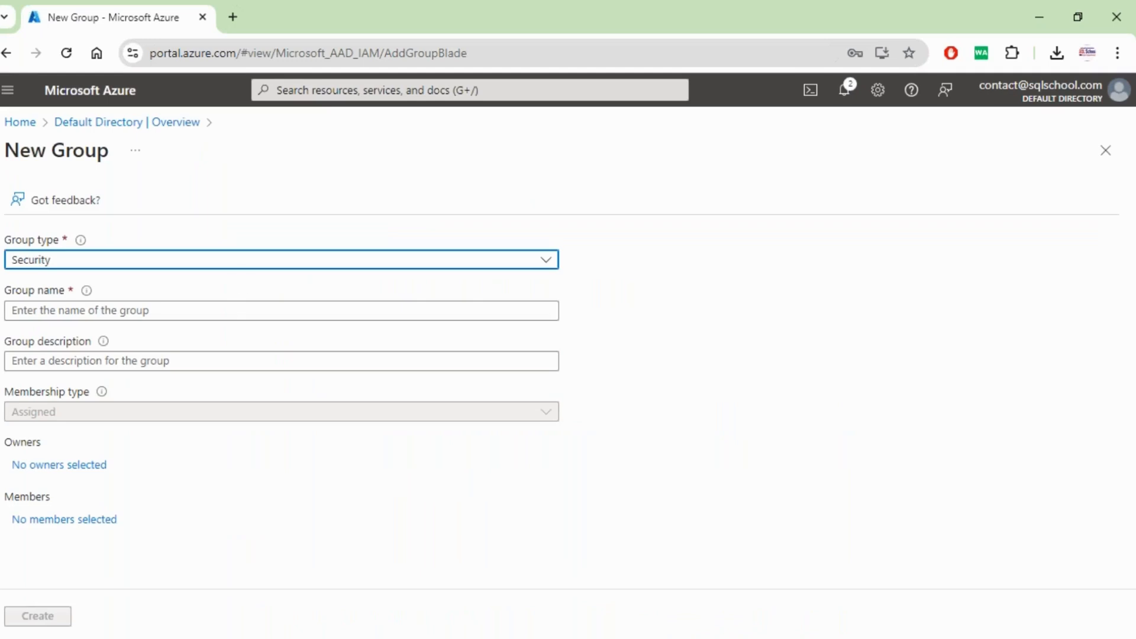
click(136, 310)
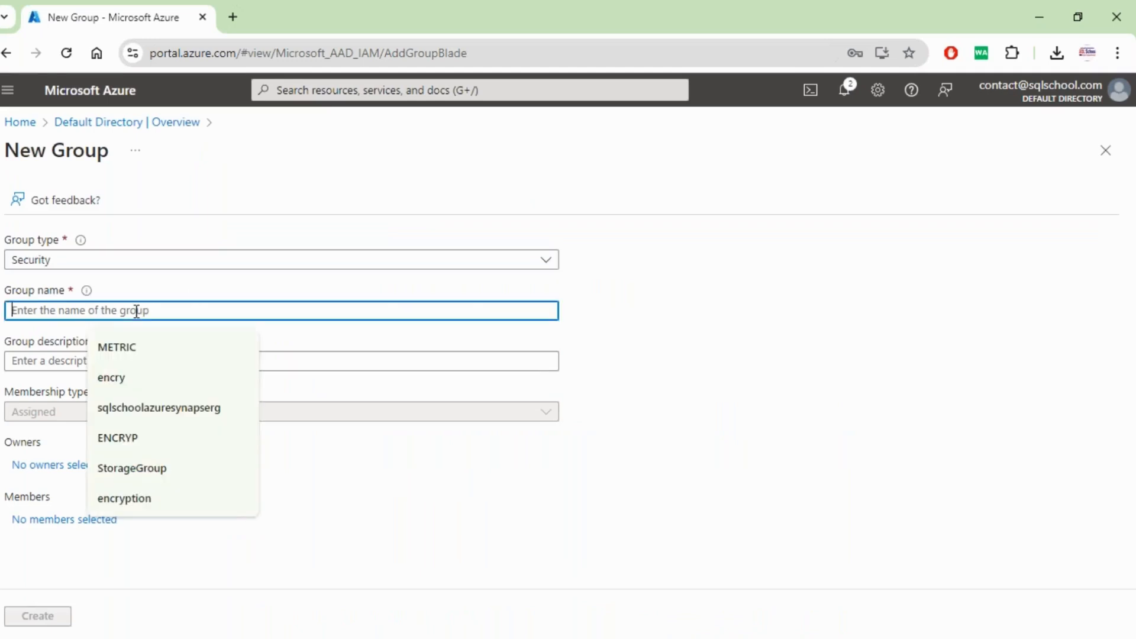
text(Spar)
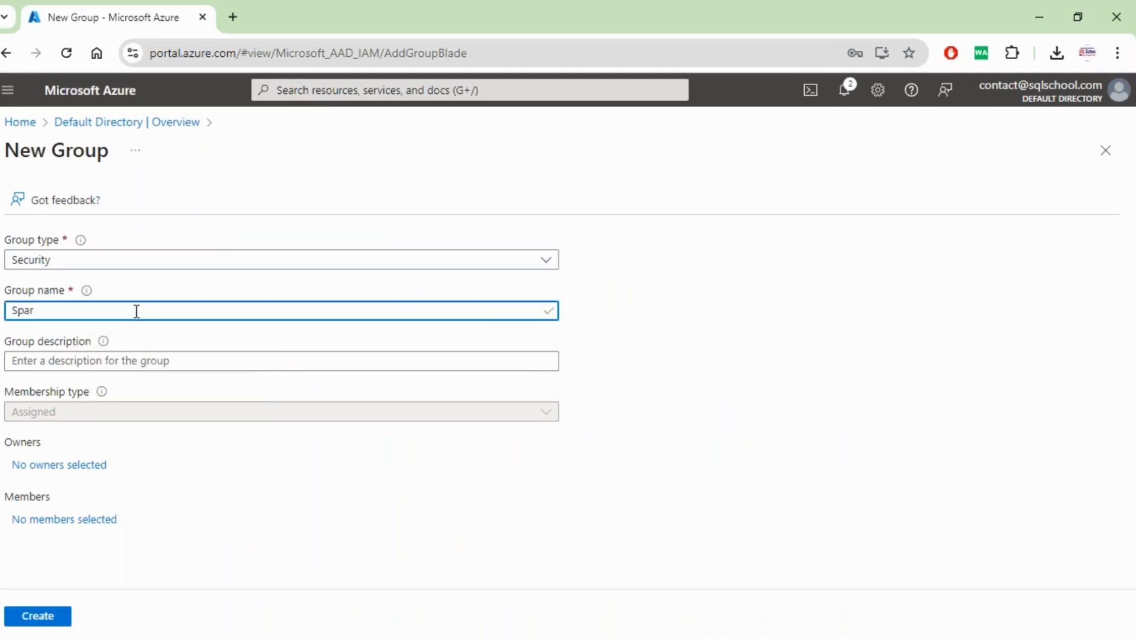
text(kE)
text(TLGroup)
text(SecurityGroup)
click(127, 358)
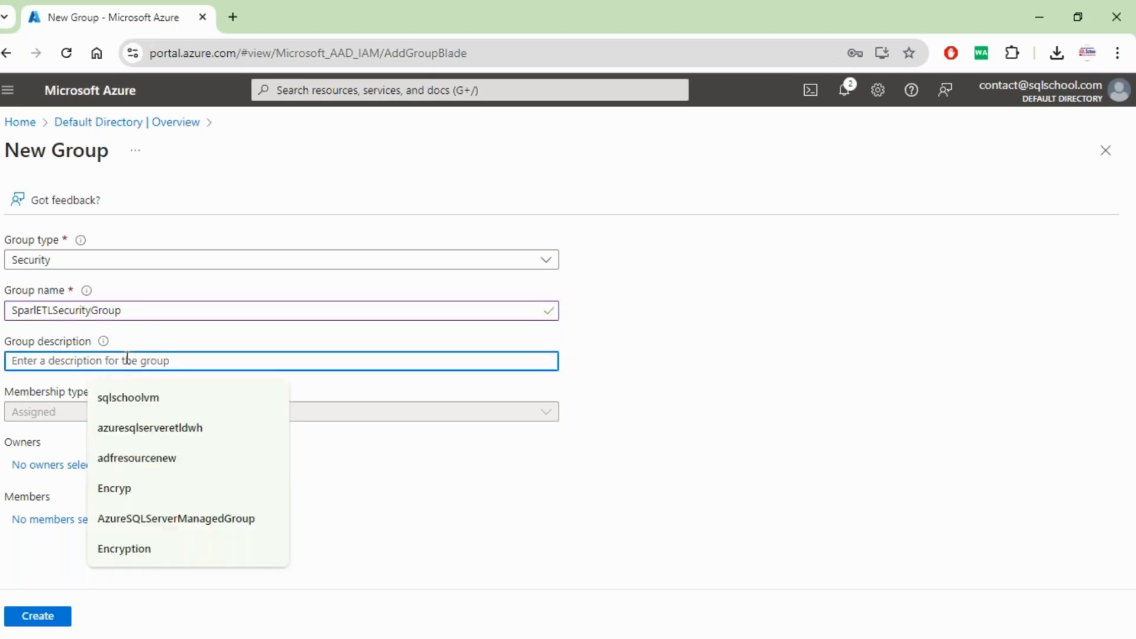
text(Spark ETL)
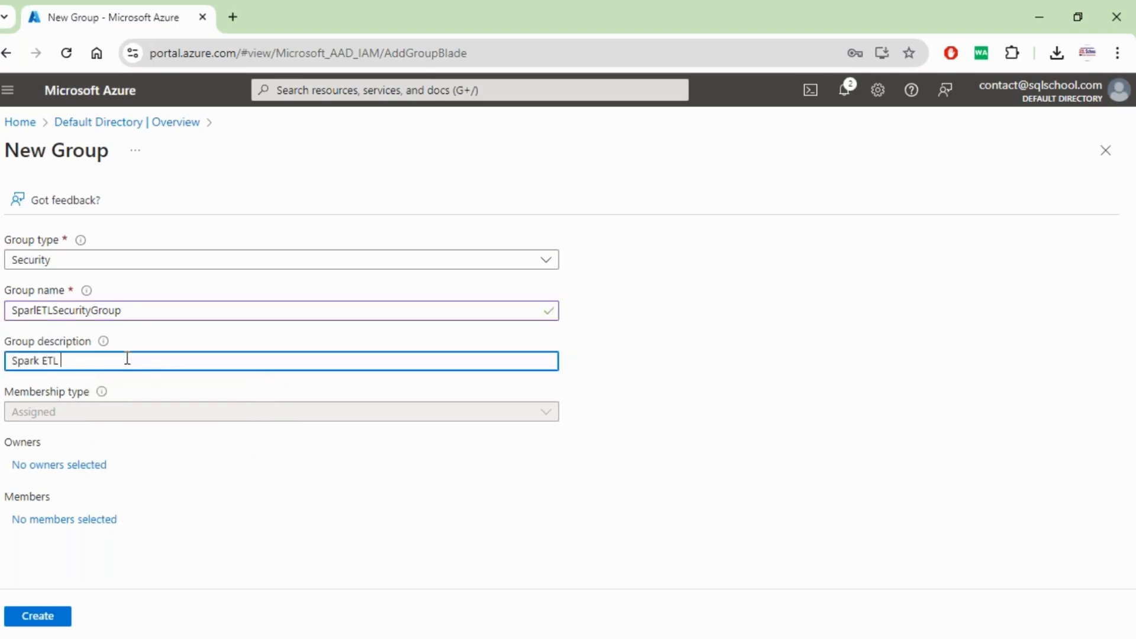
text( Users List for Databricks Security)
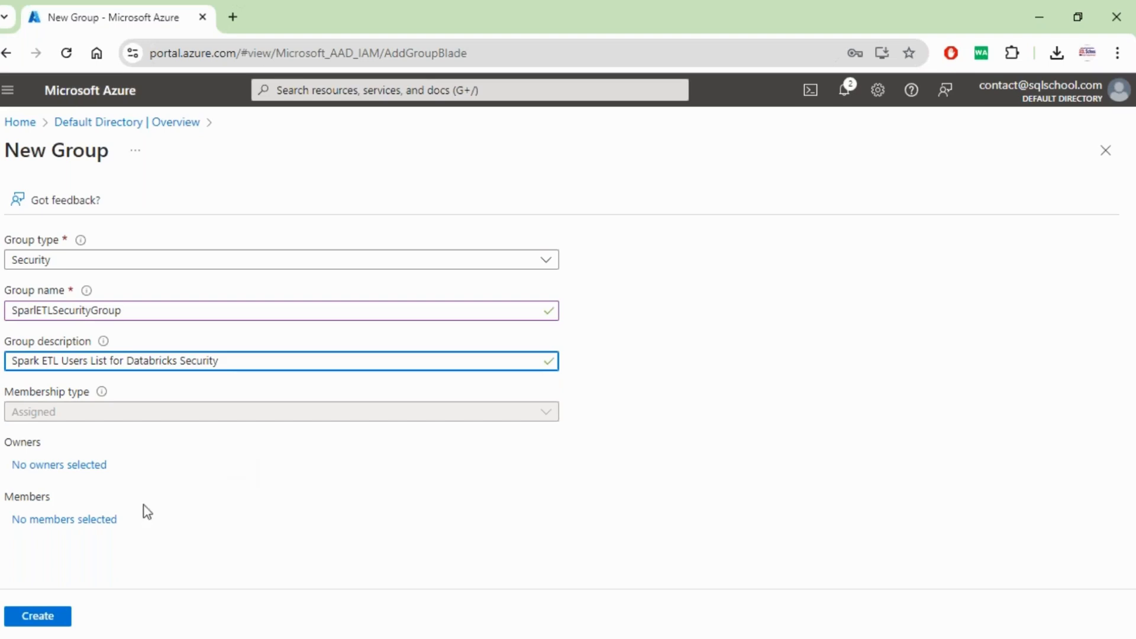
Step: Search the group's candidate members for sparketluser, copying that prefix from the sign-in names in Notepad
click(105, 521)
click(105, 522)
click(106, 521)
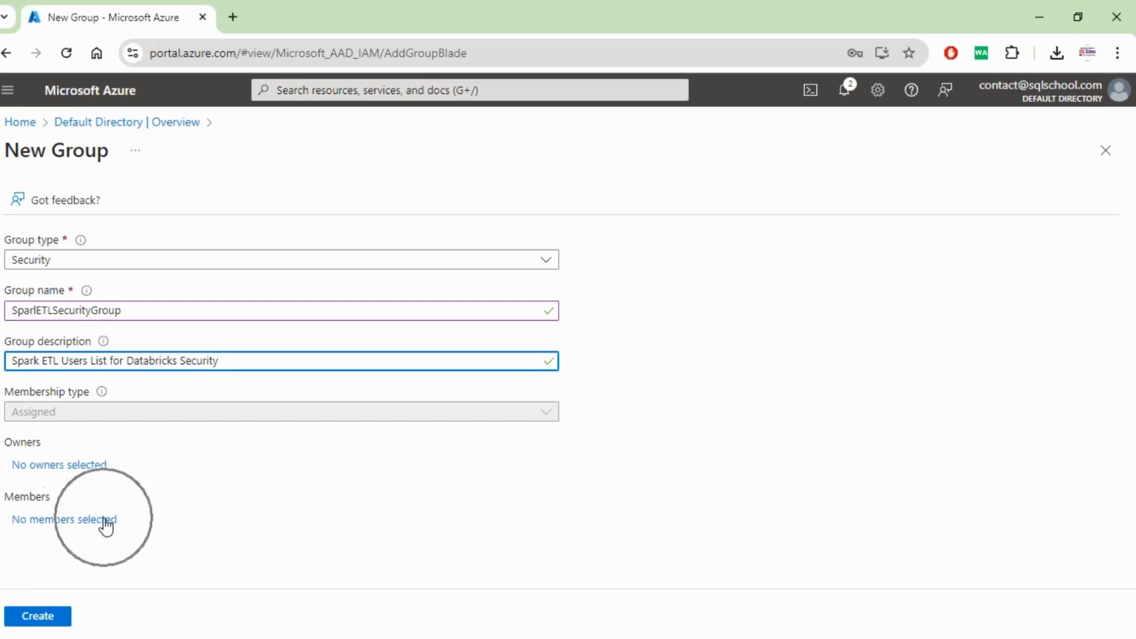
click(105, 521)
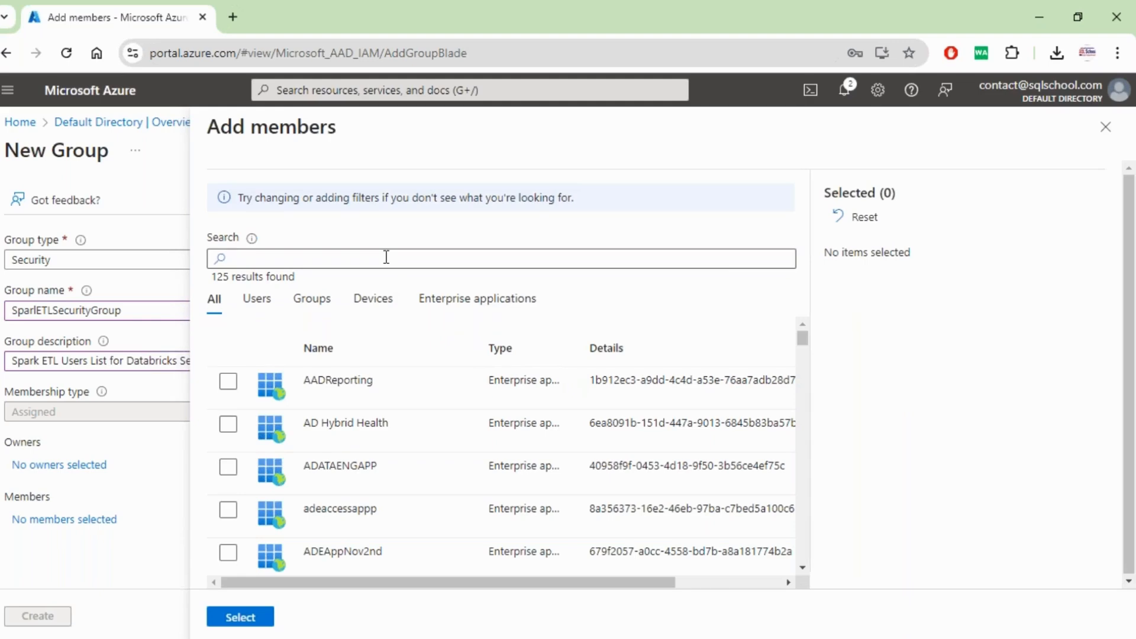
key(alt+Tab)
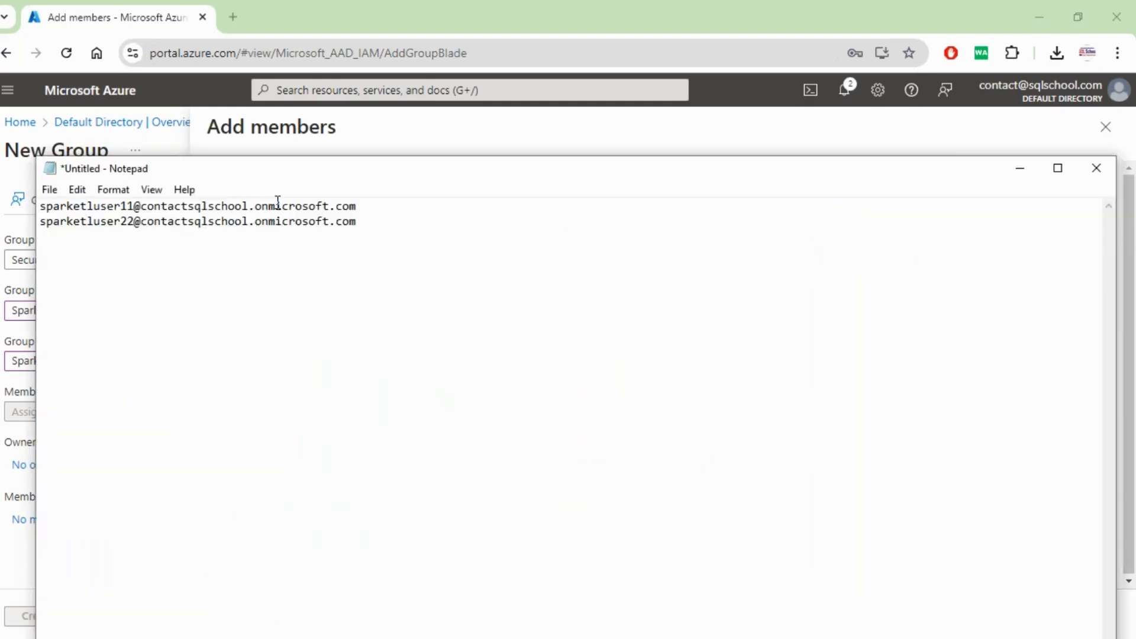
drag(121, 205, 9, 208)
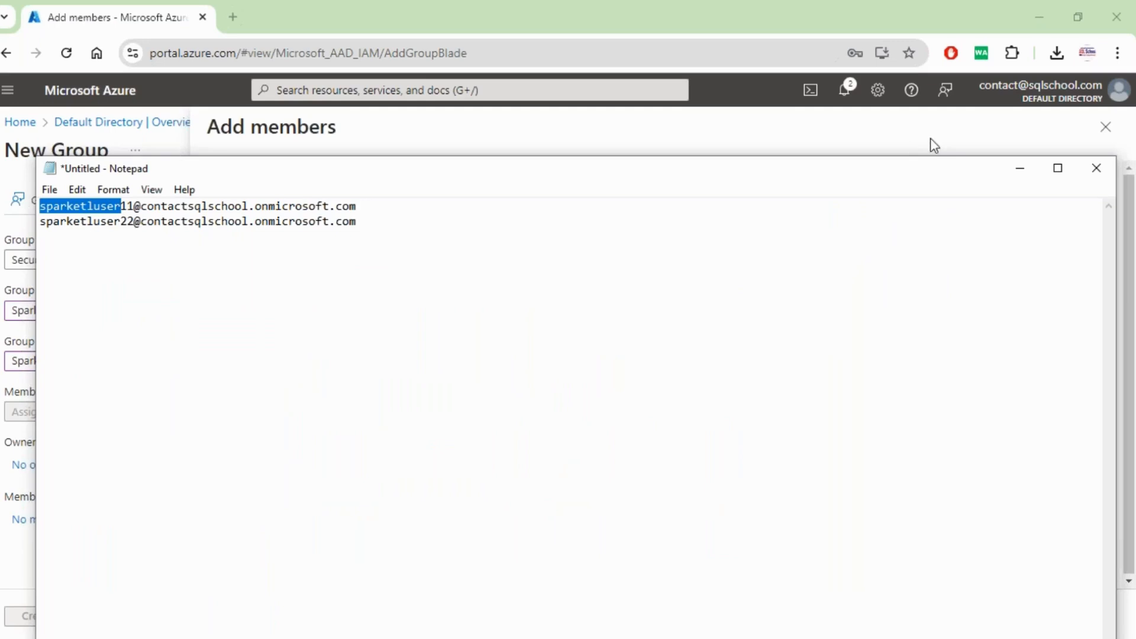
click(1019, 168)
key(ctrl+v)
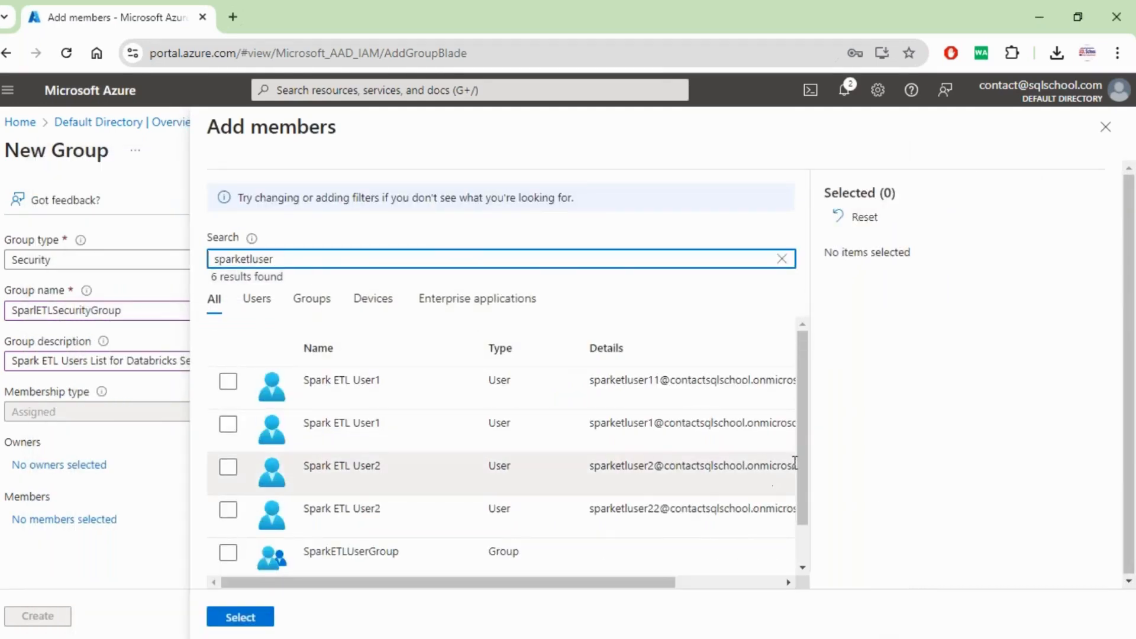
Step: Add the sparketluser11 and sparketluser22 accounts as members of the new group
click(228, 382)
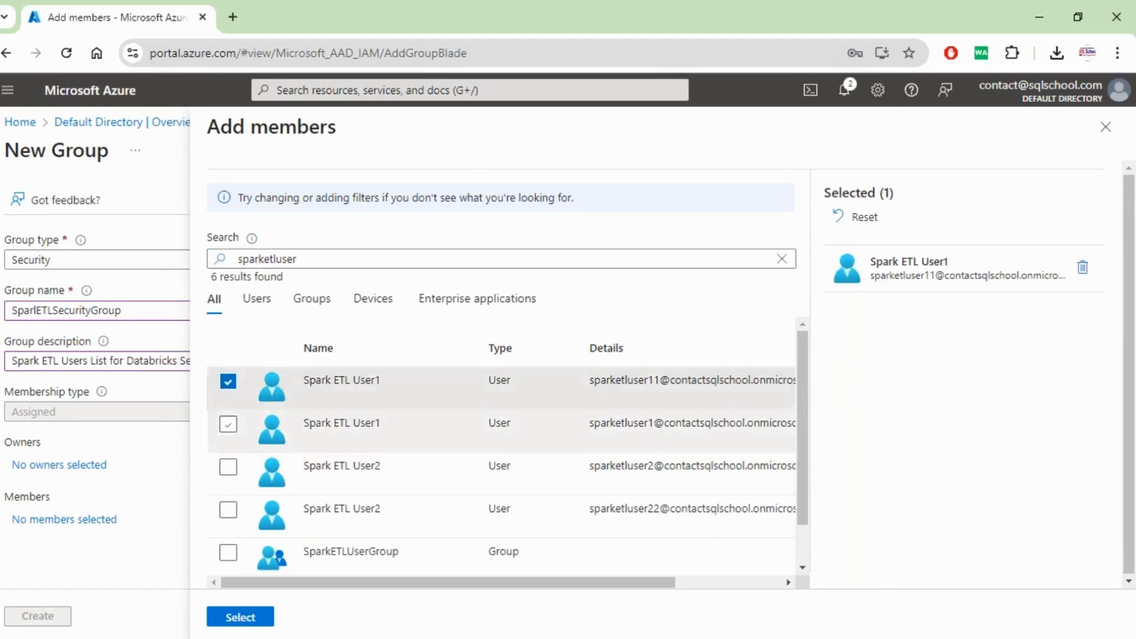
click(229, 510)
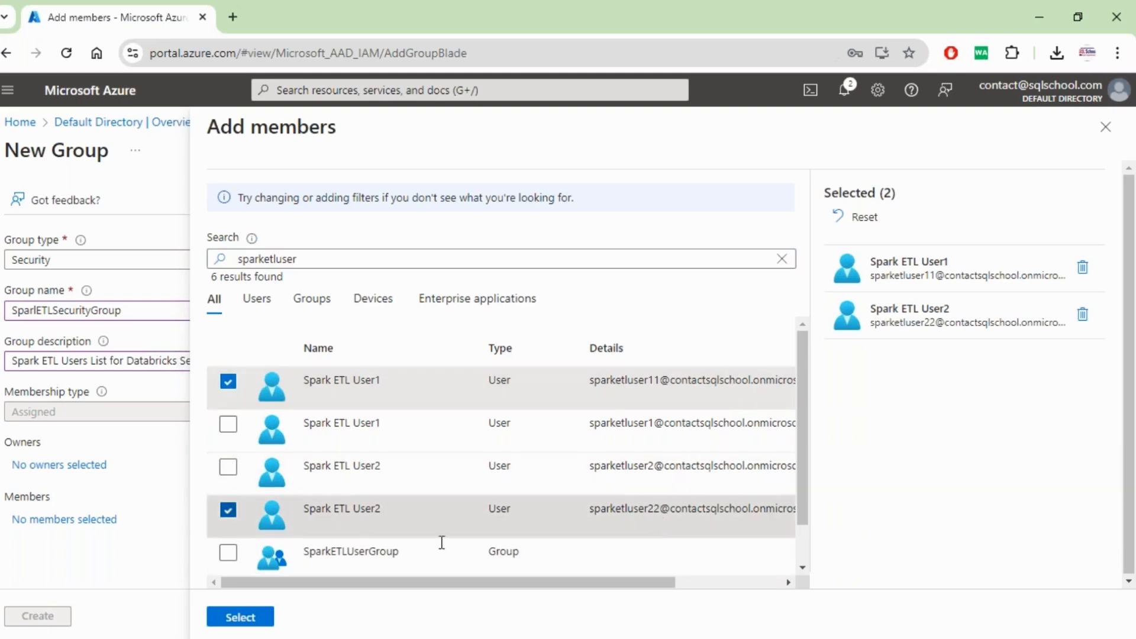
click(254, 619)
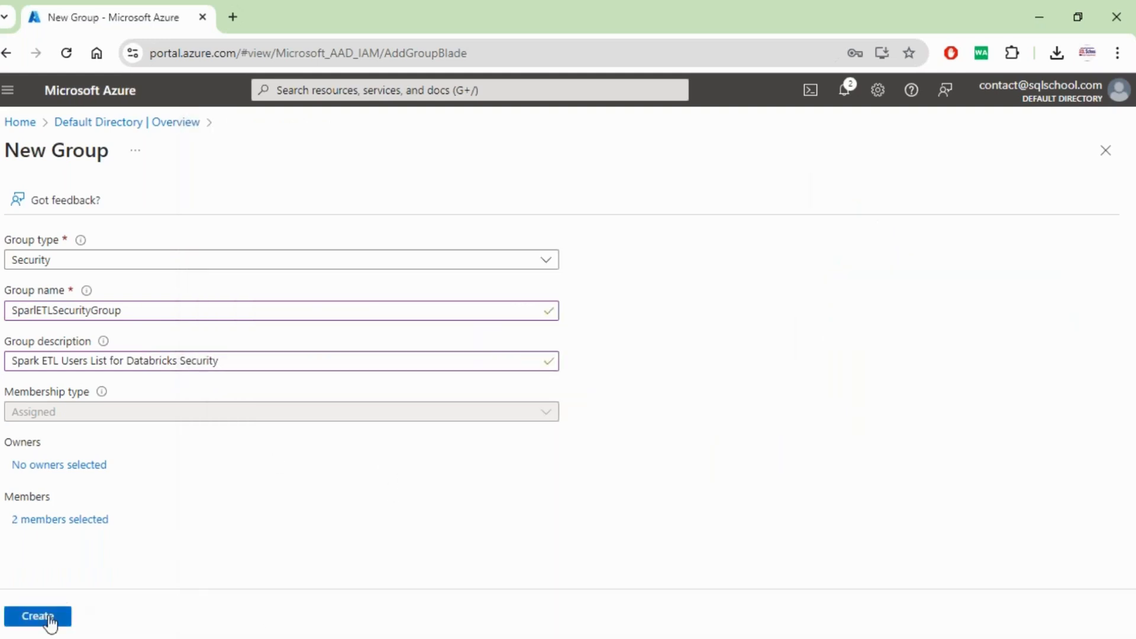
Step: Assign the SQL School account as the group's owner and create the group
click(66, 469)
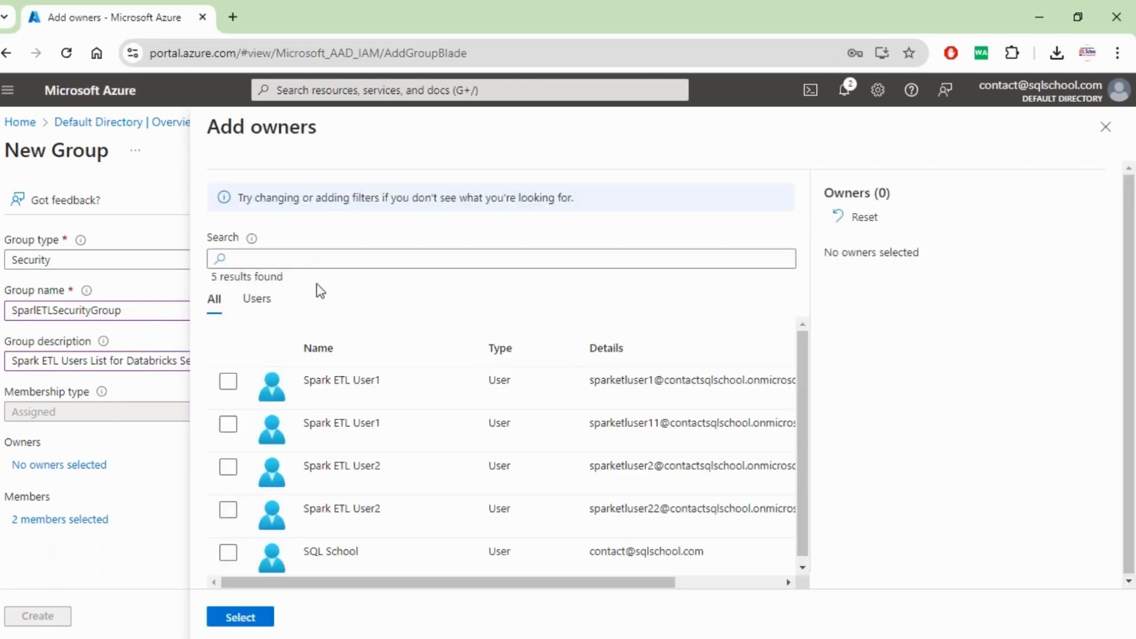
click(229, 554)
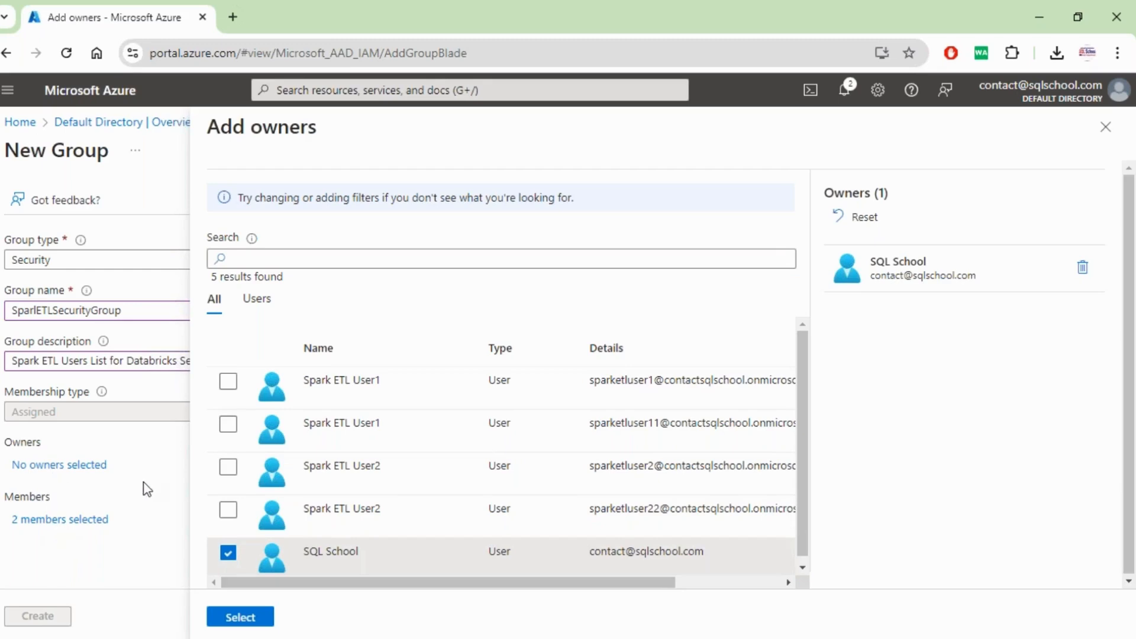
click(42, 472)
click(224, 622)
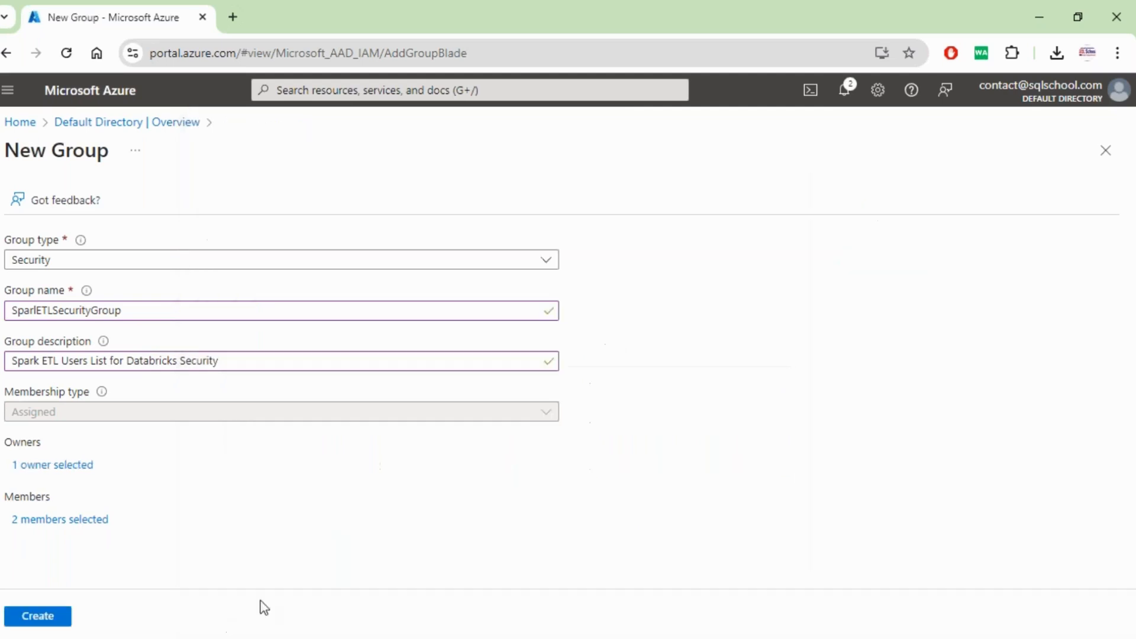
click(37, 618)
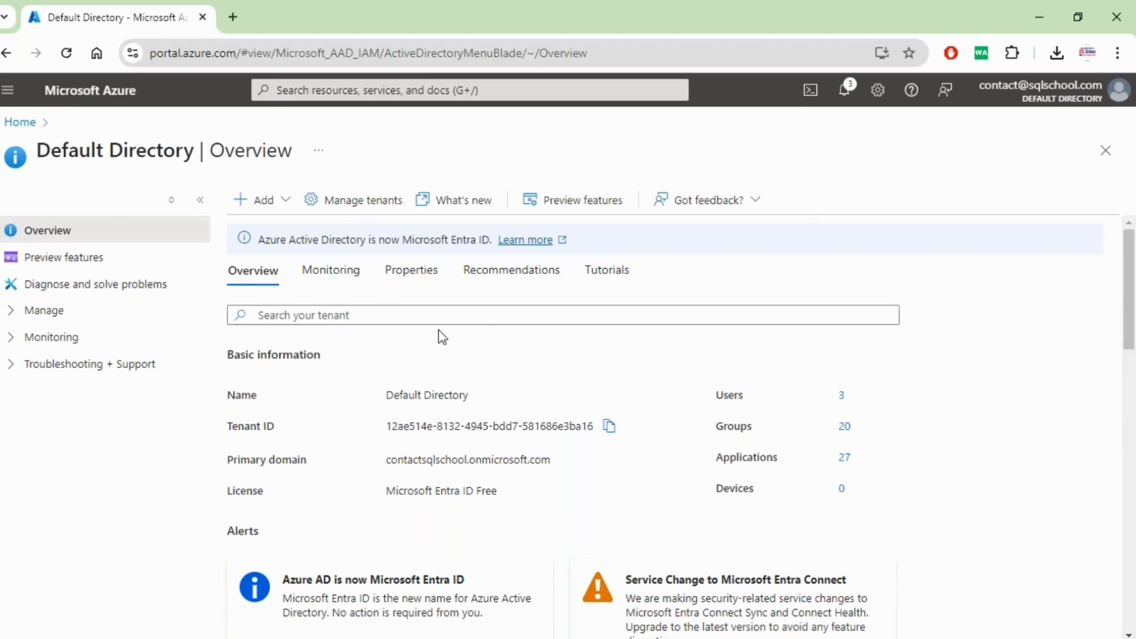
Step: Open the sqlschoolworkspaceadb Databricks resource from the portal home page and launch its workspace in a new tab
click(23, 126)
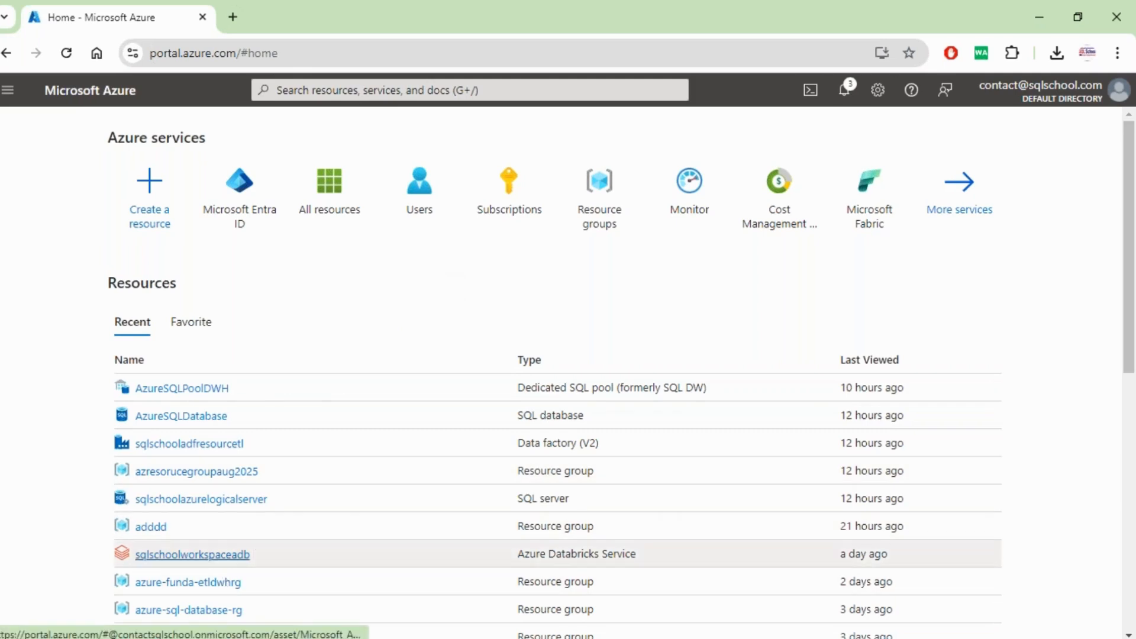
mouse_move(206, 556)
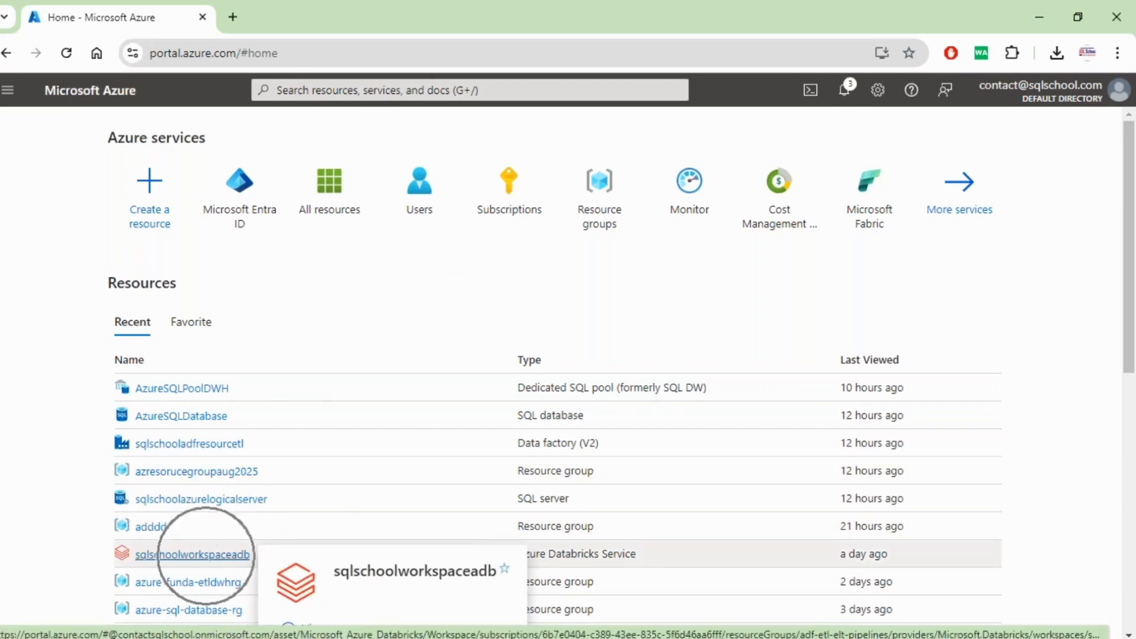
click(205, 554)
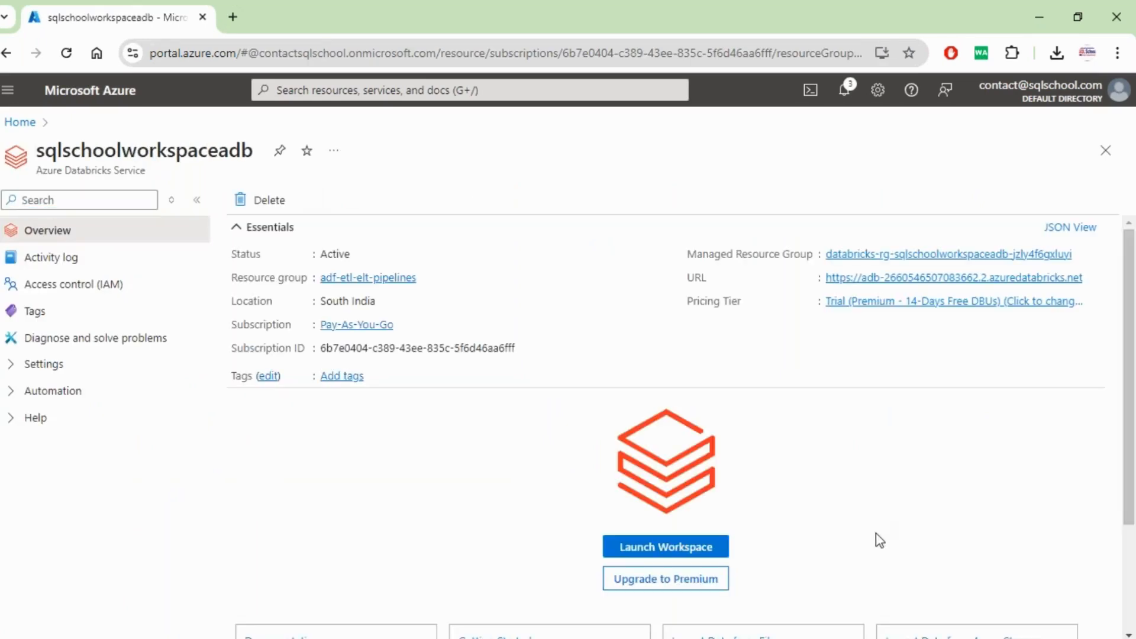
click(670, 550)
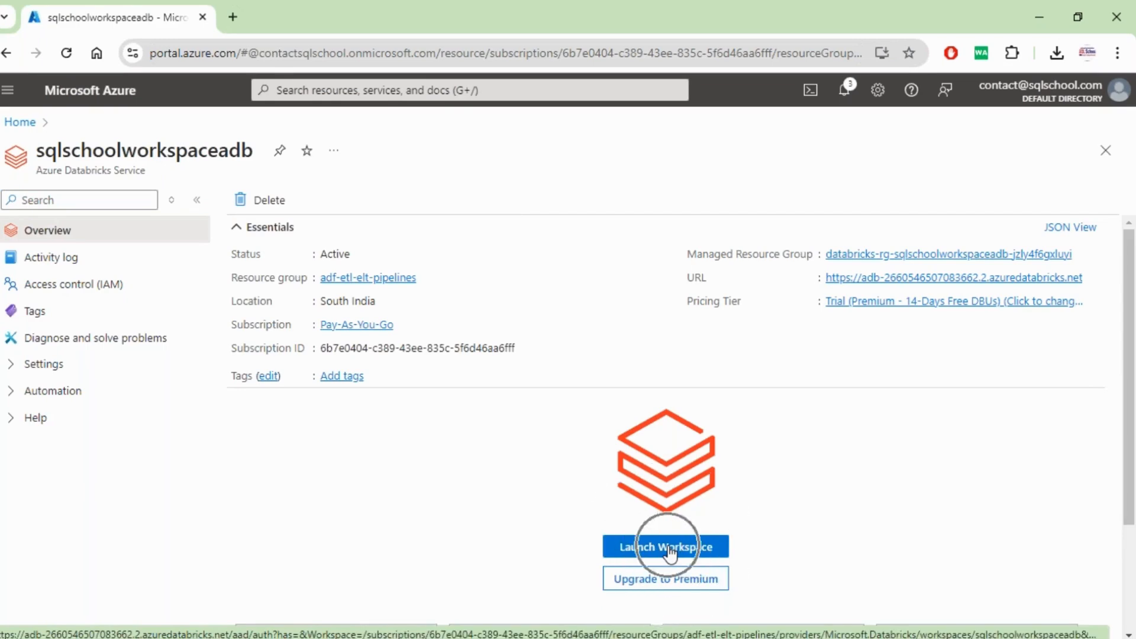
key(ctrl)
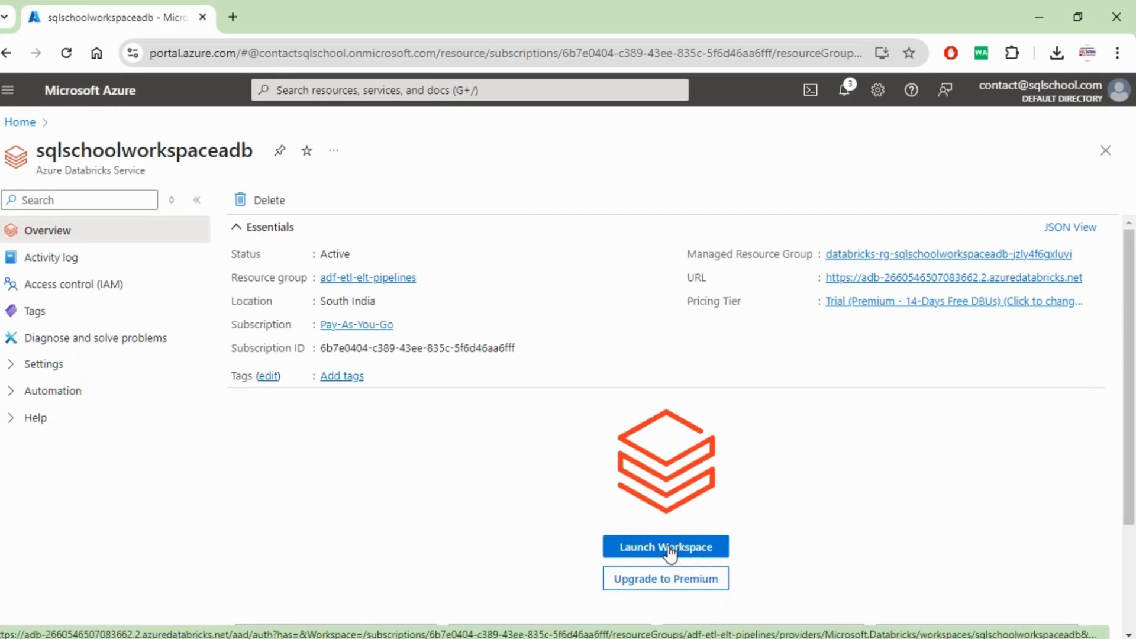
click(671, 551)
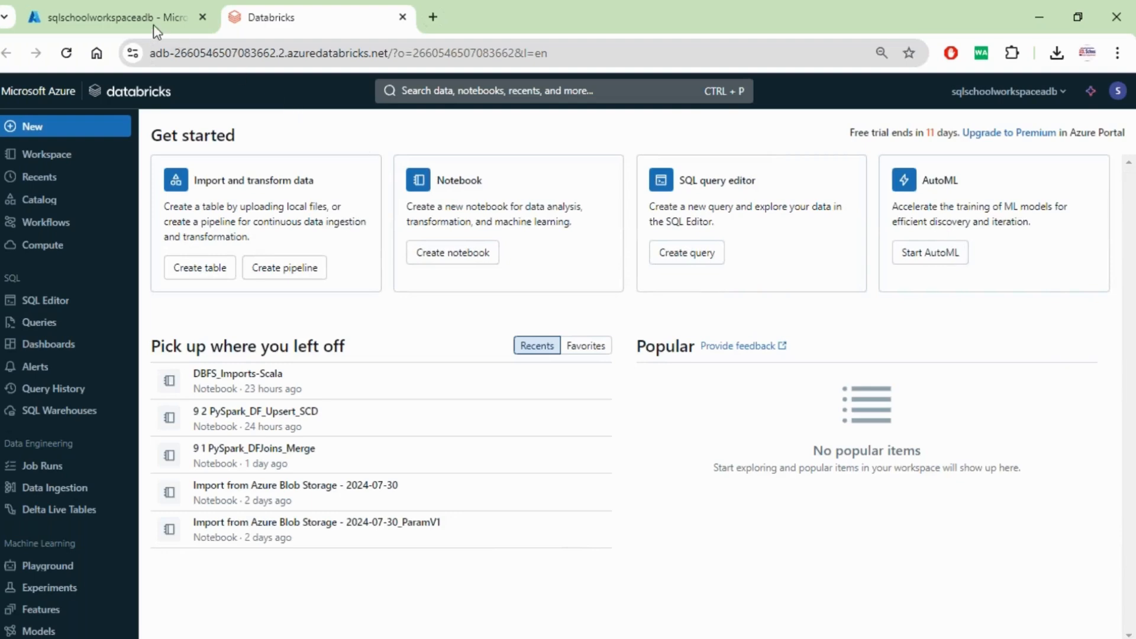
Step: Return to the sqlschoolworkspaceadb resource in the Azure portal and start a new role assignment in its access control (IAM)
mouse_move(145, 21)
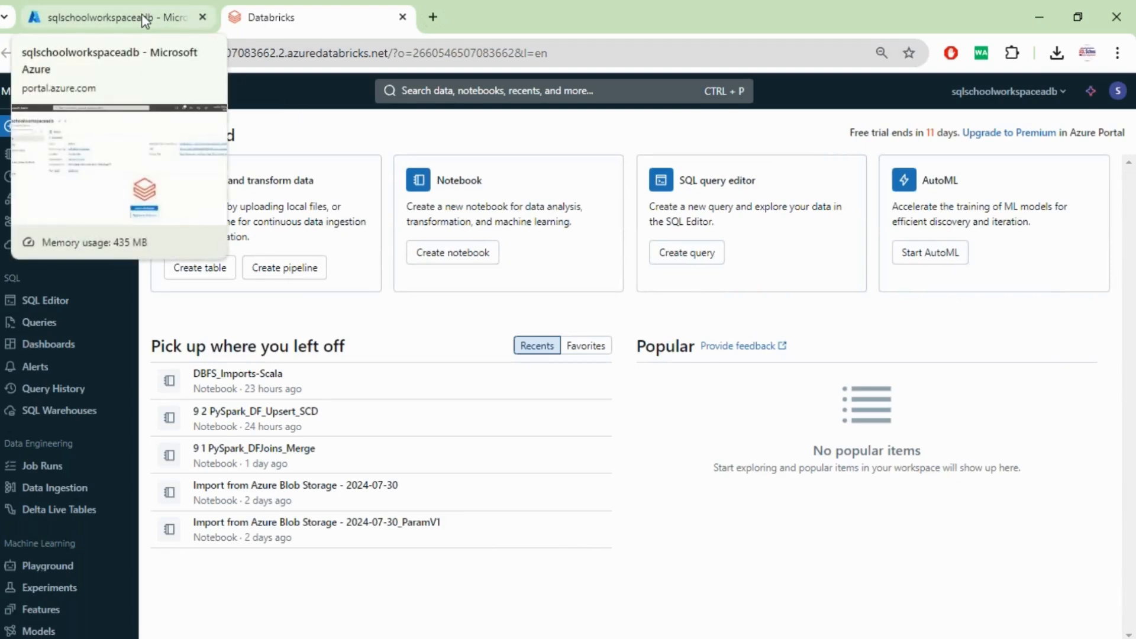
click(145, 21)
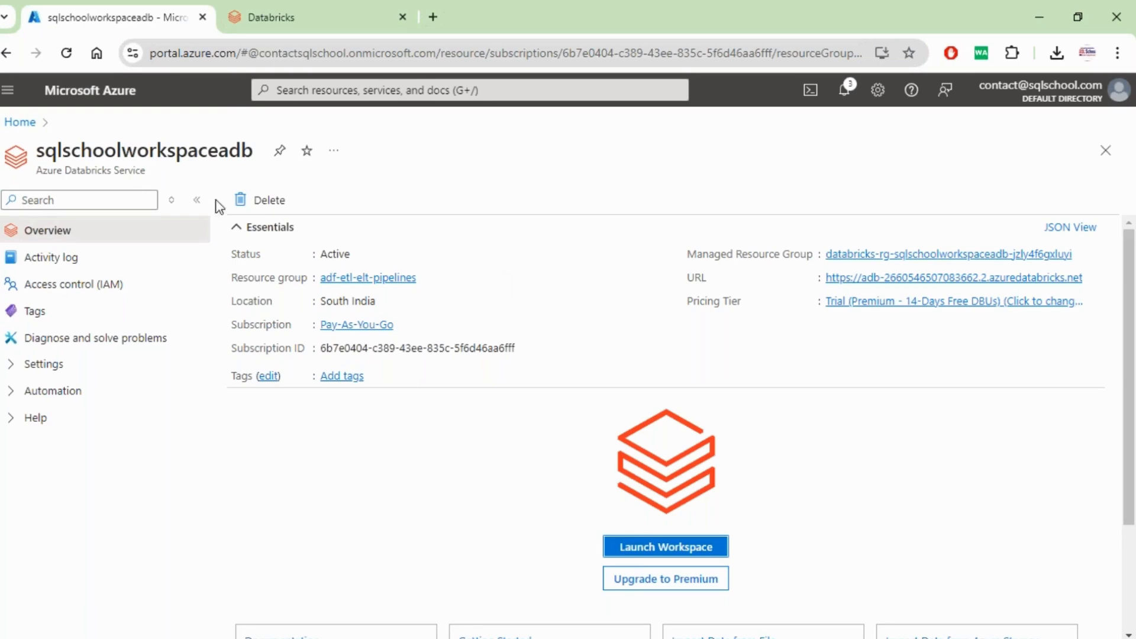
double_click(135, 170)
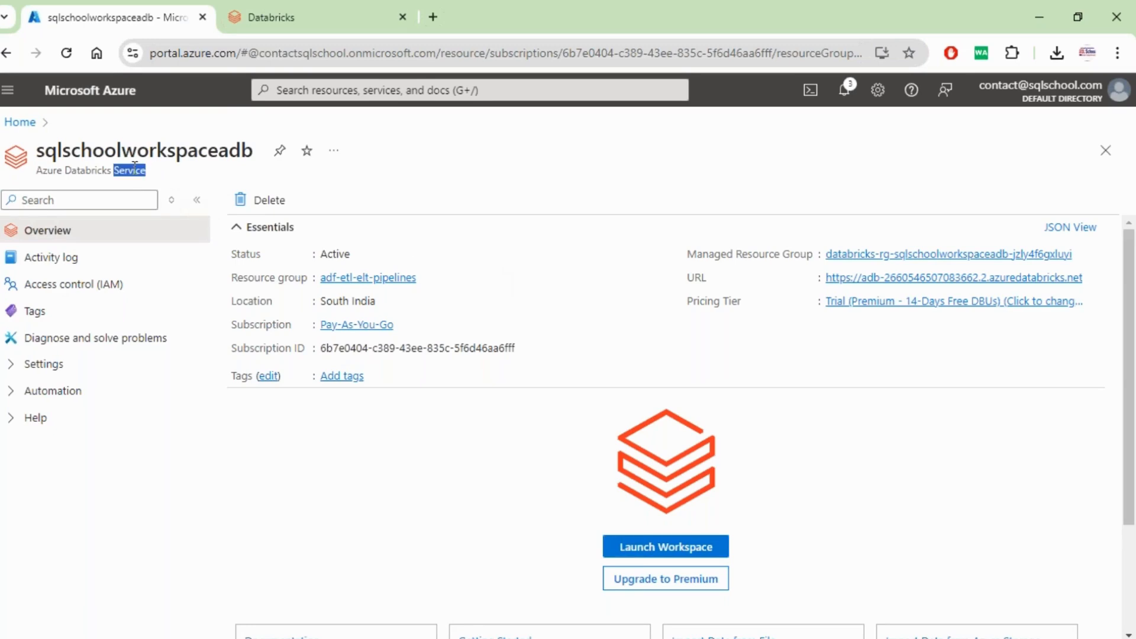
click(92, 287)
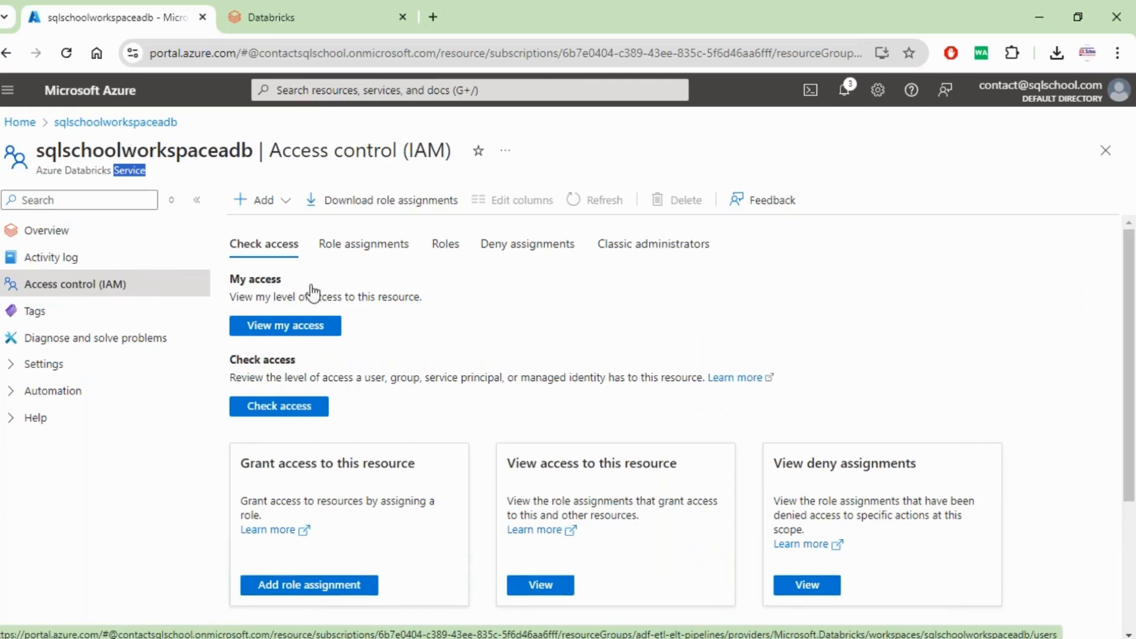
click(330, 587)
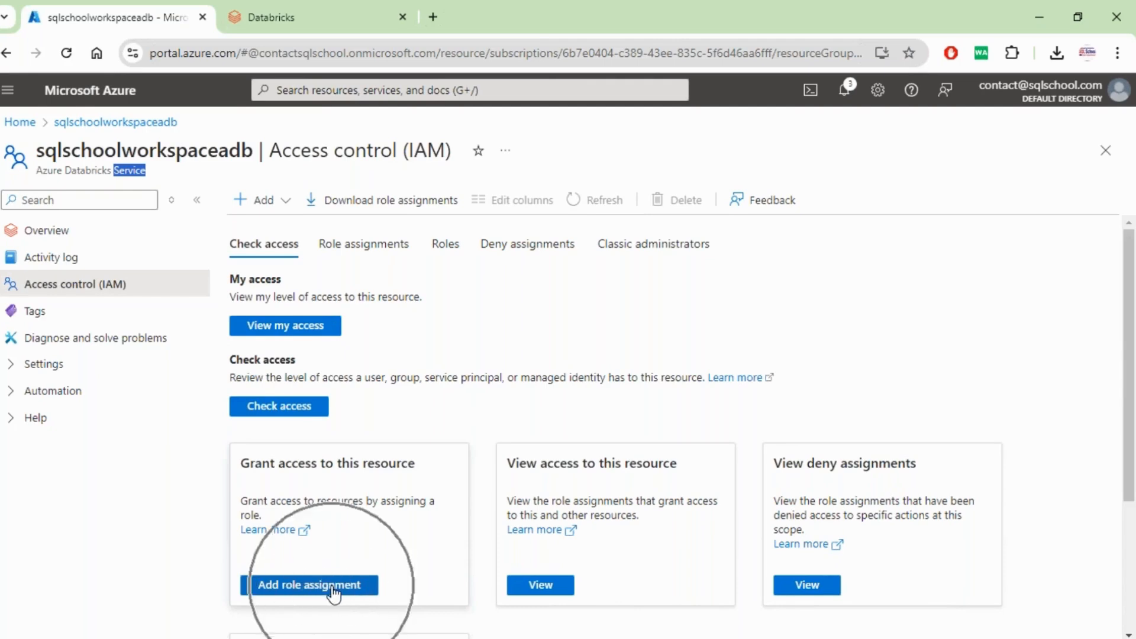
click(333, 592)
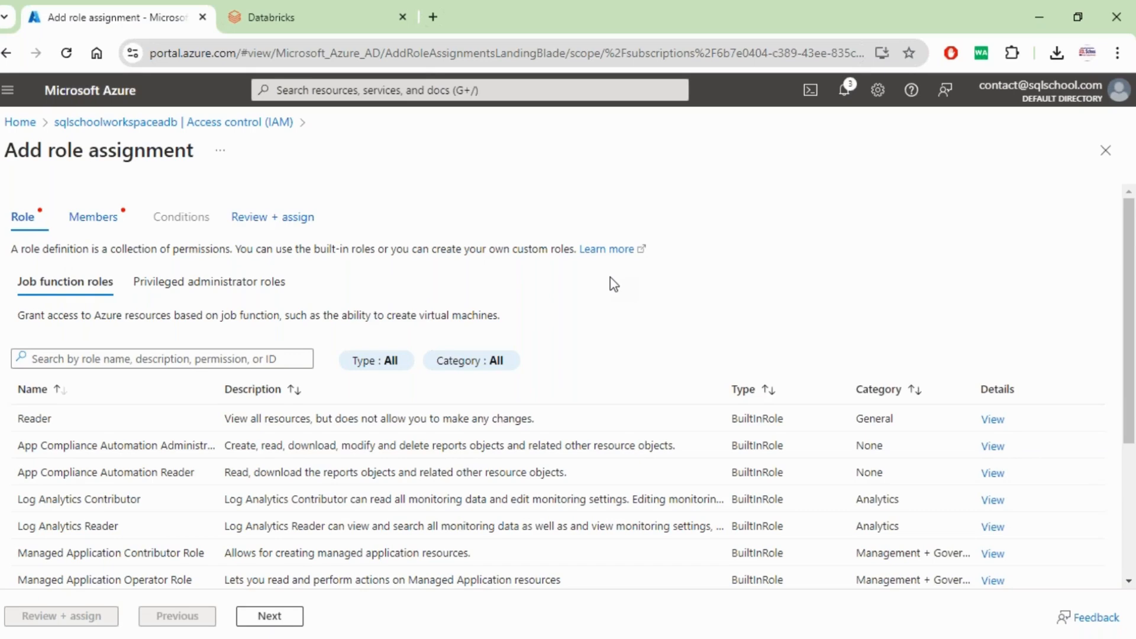
Step: Select the Reader role among the job function roles
drag(1128, 285, 1103, 269)
click(59, 424)
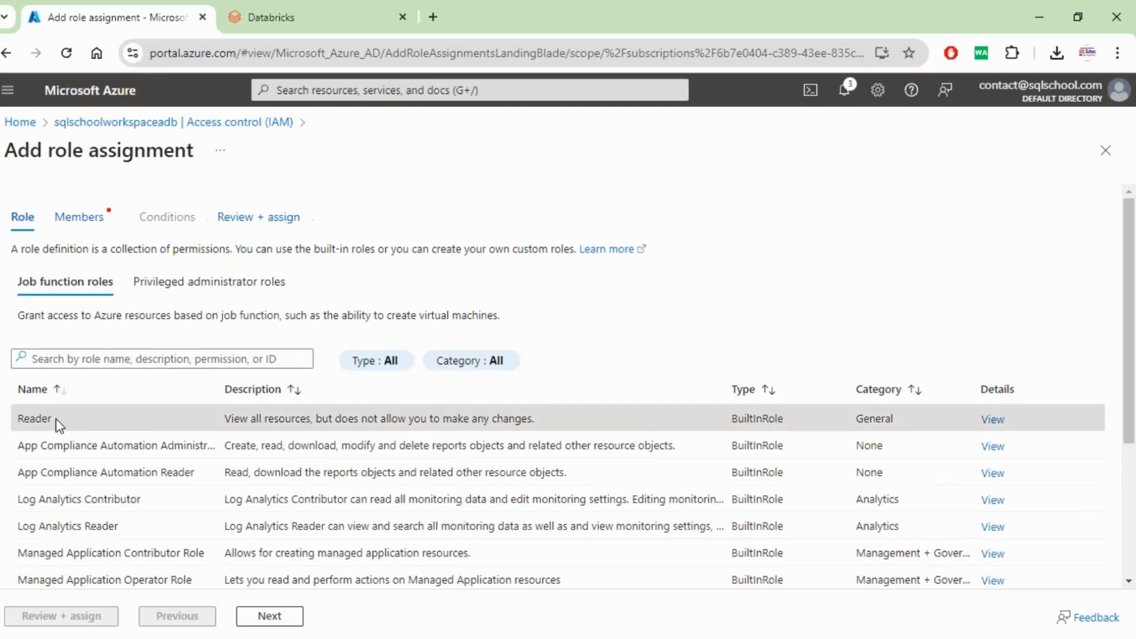
click(56, 419)
Step: Examine the privileged administrator roles, comparing Owner, Contributor, Role Based Access Control Administrator and User Access Administrator
click(196, 284)
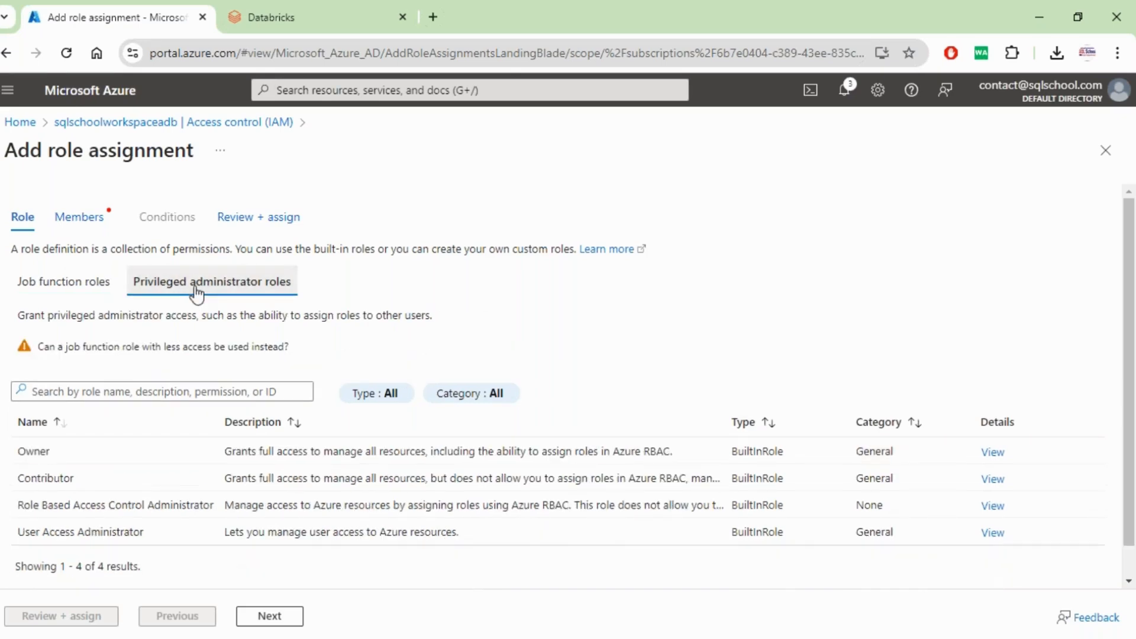
key(ctrl)
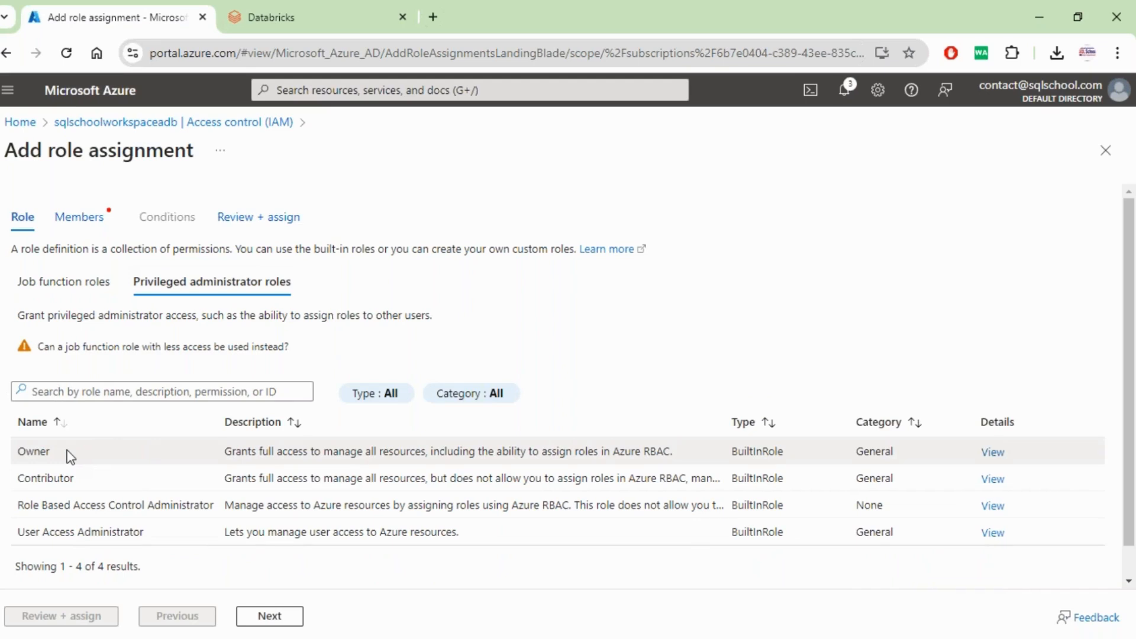
click(75, 483)
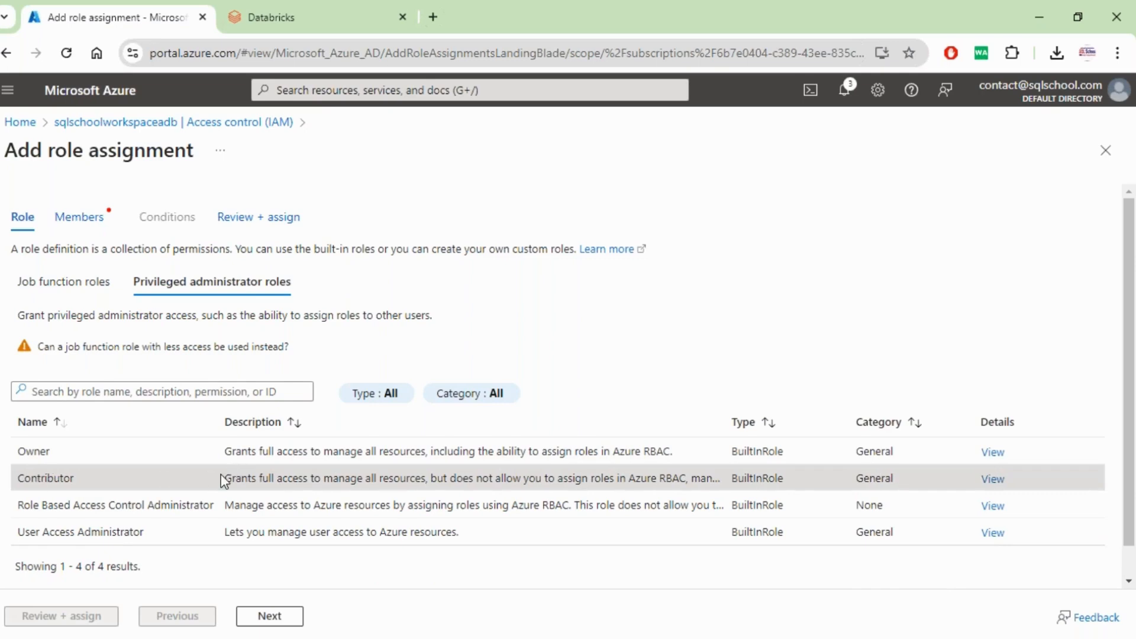
drag(223, 476, 432, 474)
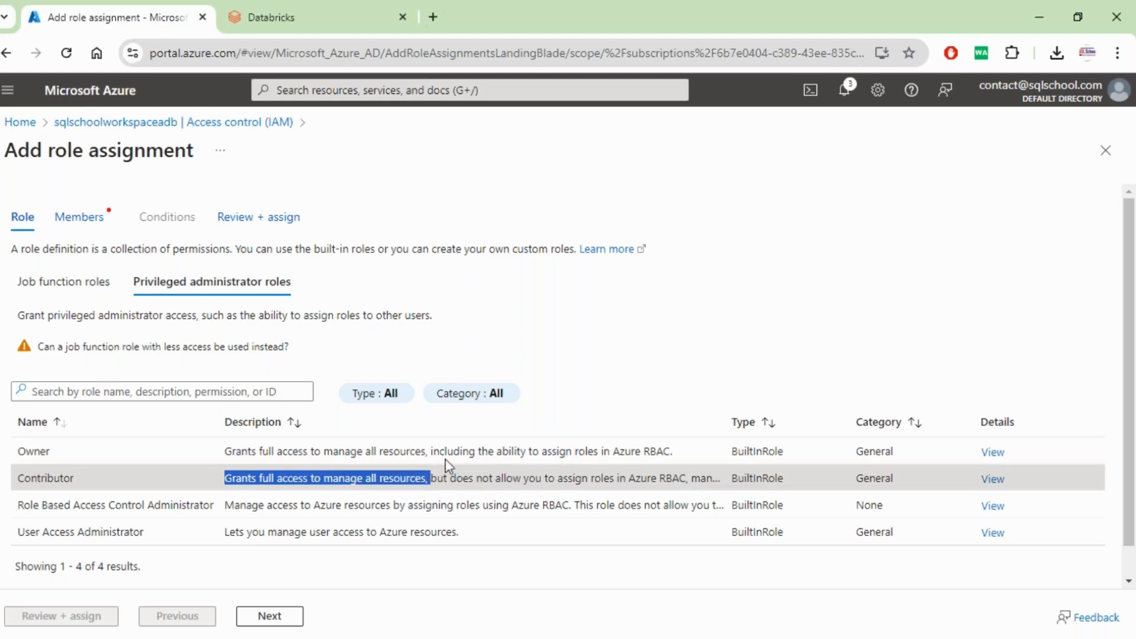
drag(519, 478, 681, 476)
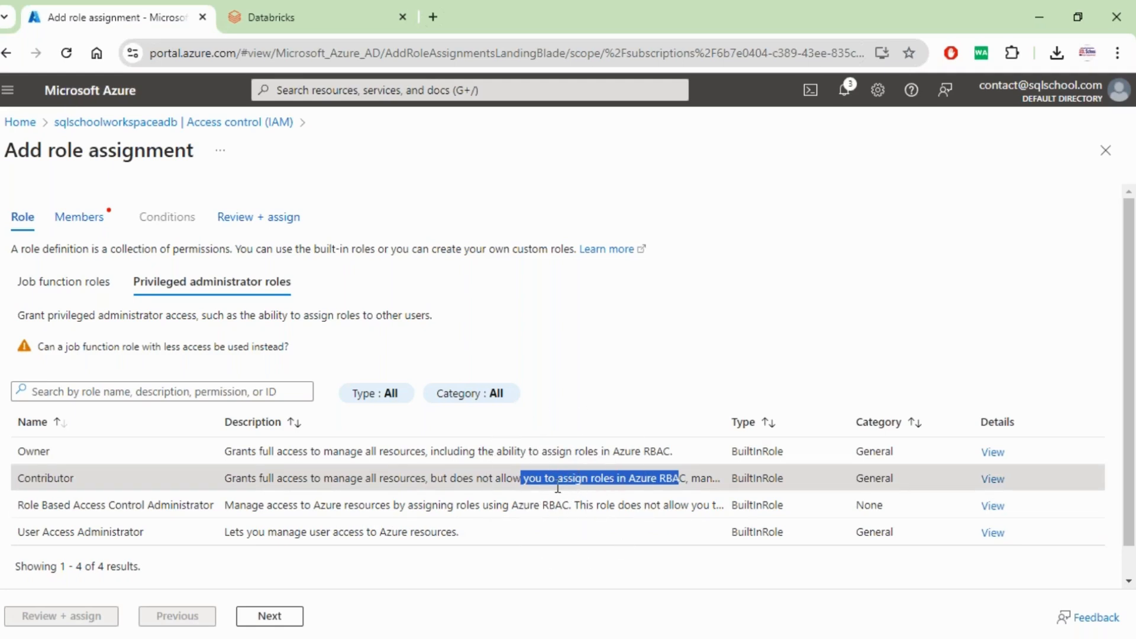
click(289, 504)
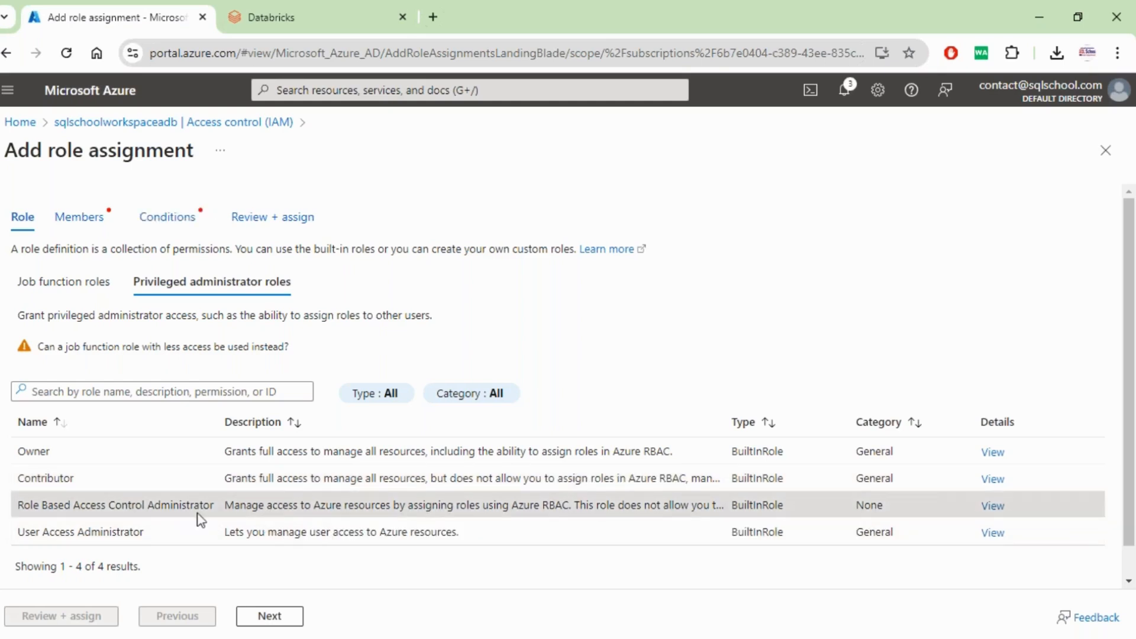
drag(18, 505, 433, 503)
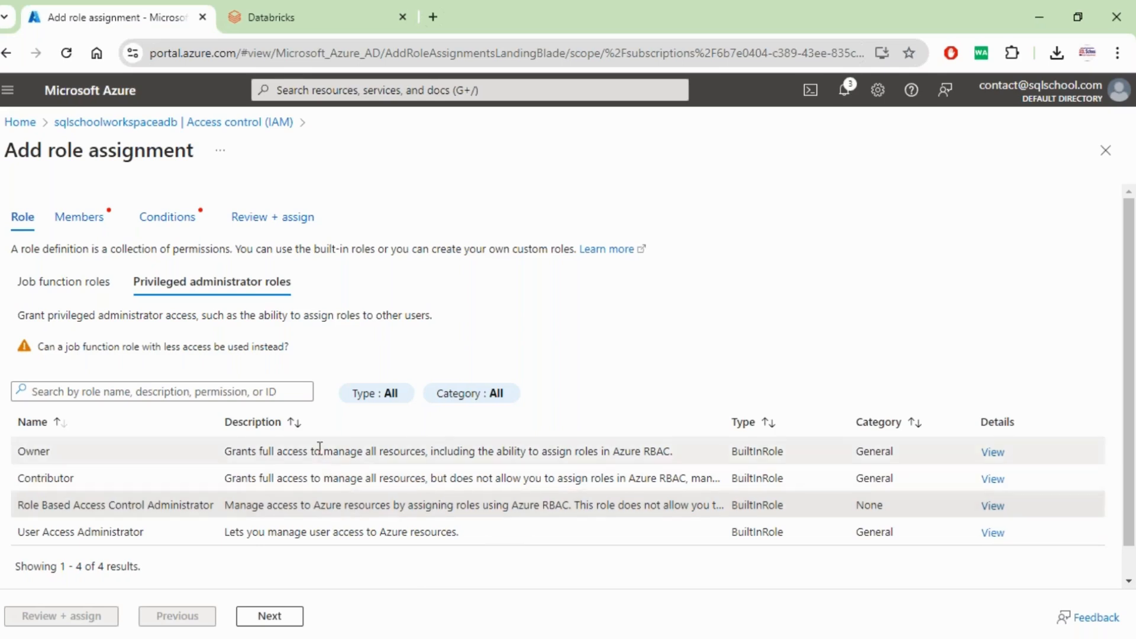
click(308, 478)
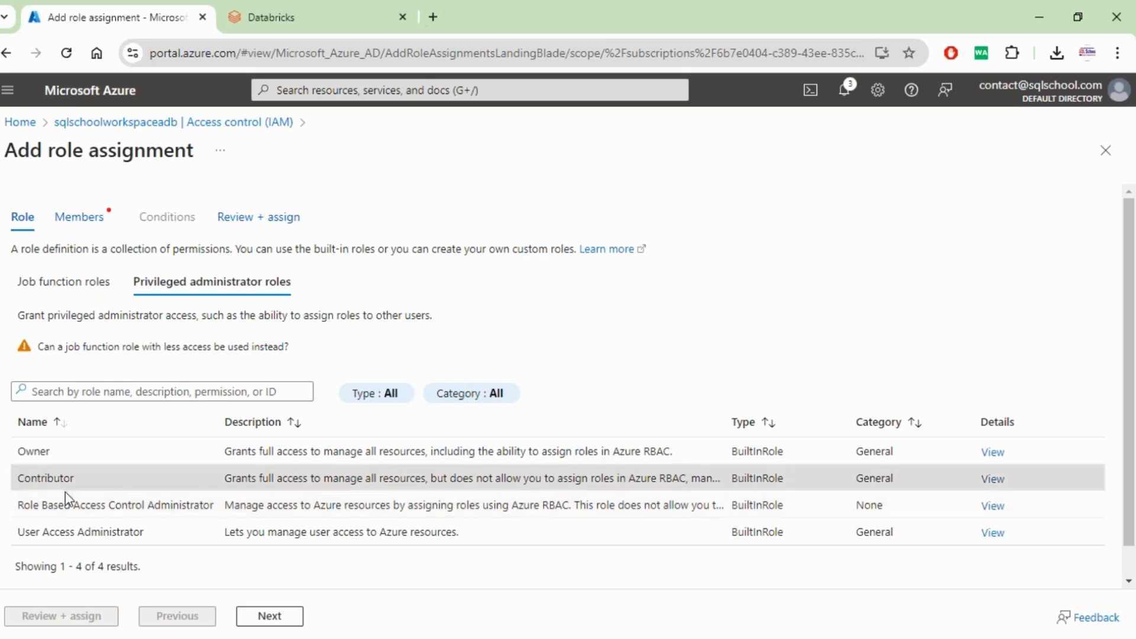
key(ctrl)
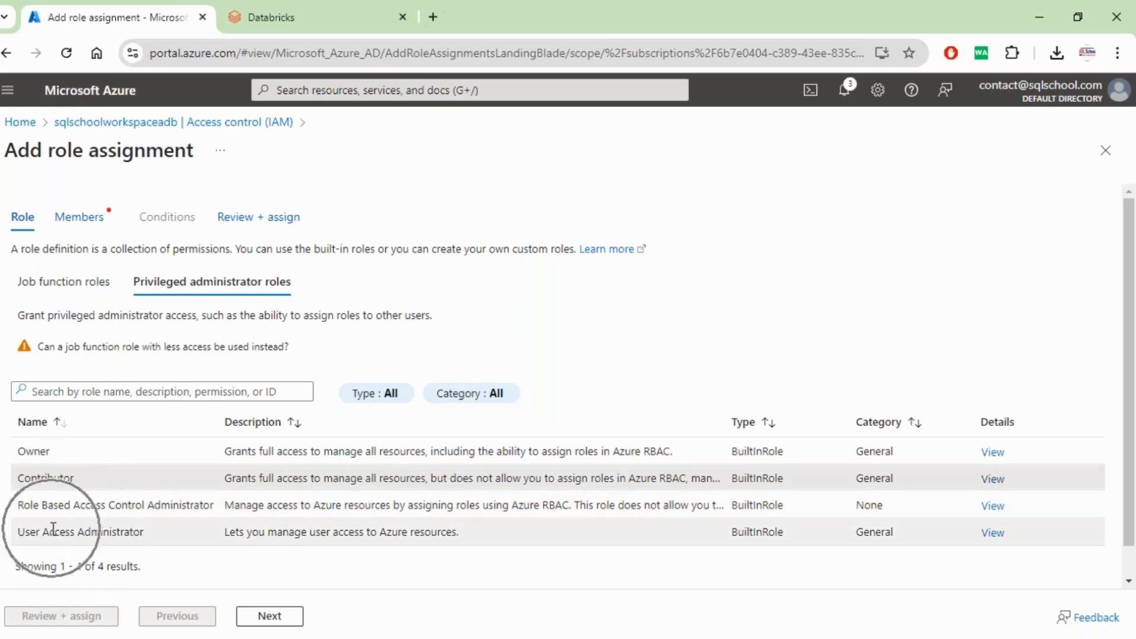
key(ctrl)
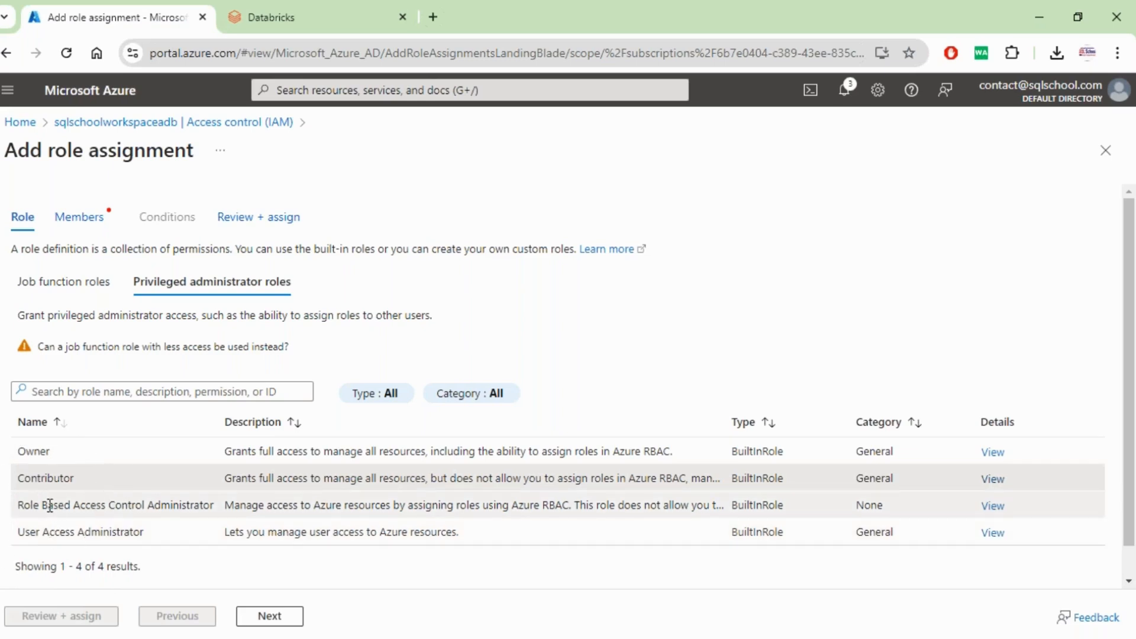
drag(32, 504, 142, 508)
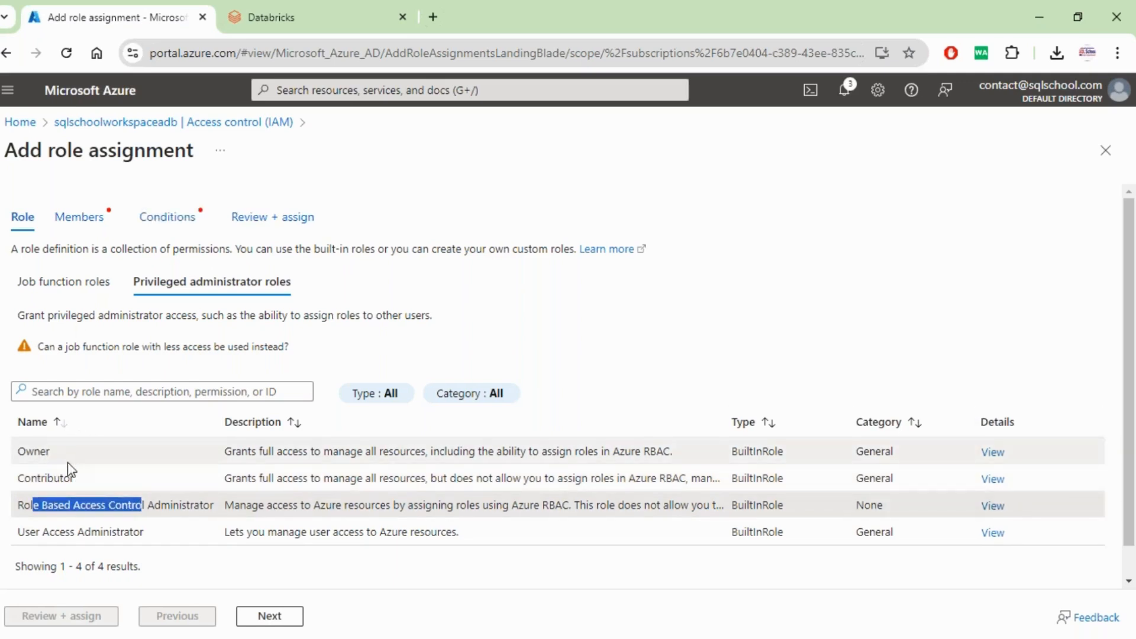
click(62, 531)
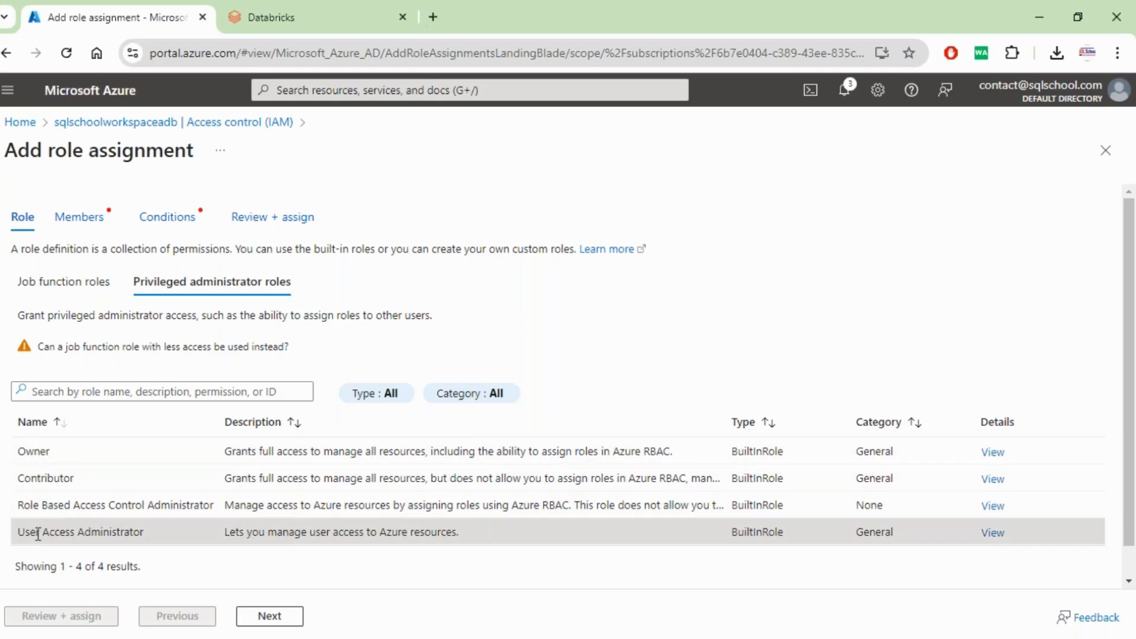
Step: Choose the Contributor role for the assignment and open the member selection
click(35, 481)
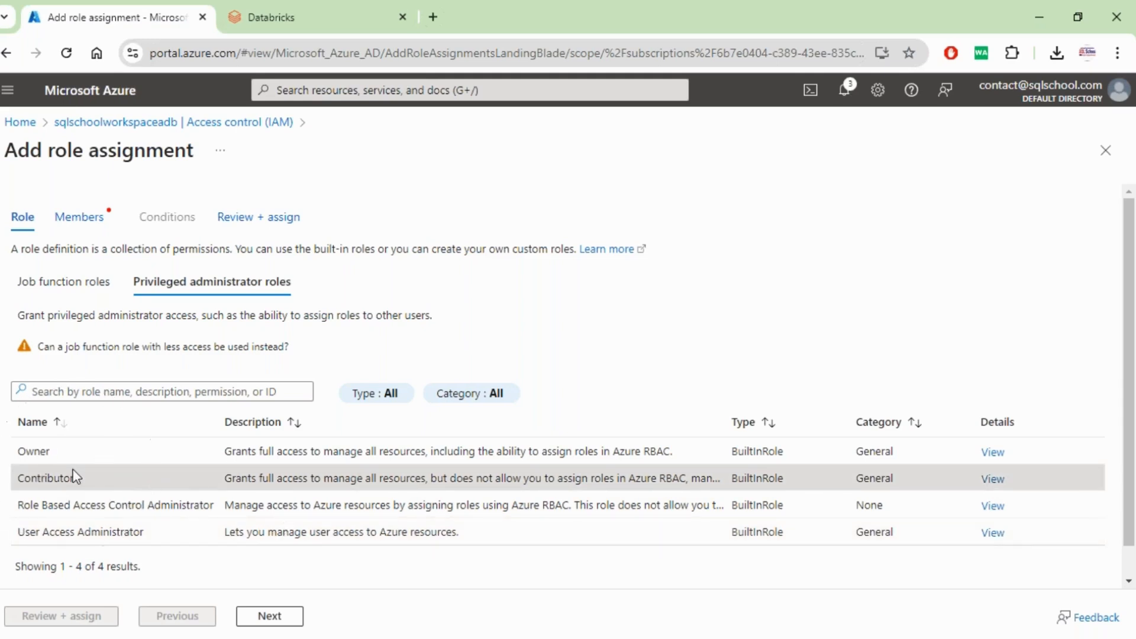
click(86, 217)
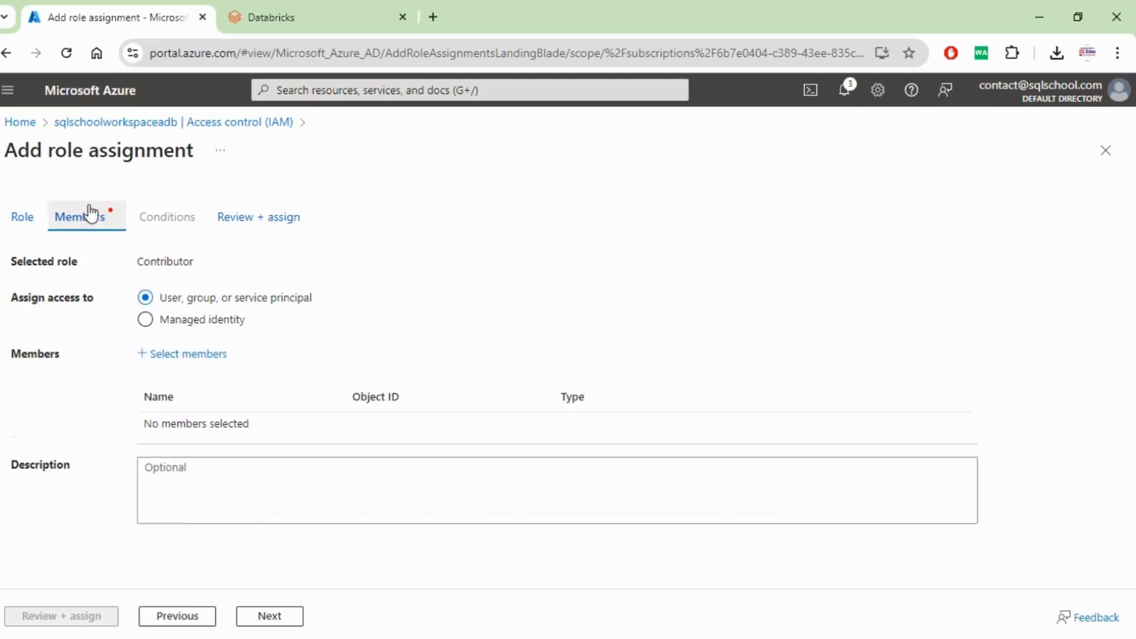
click(190, 358)
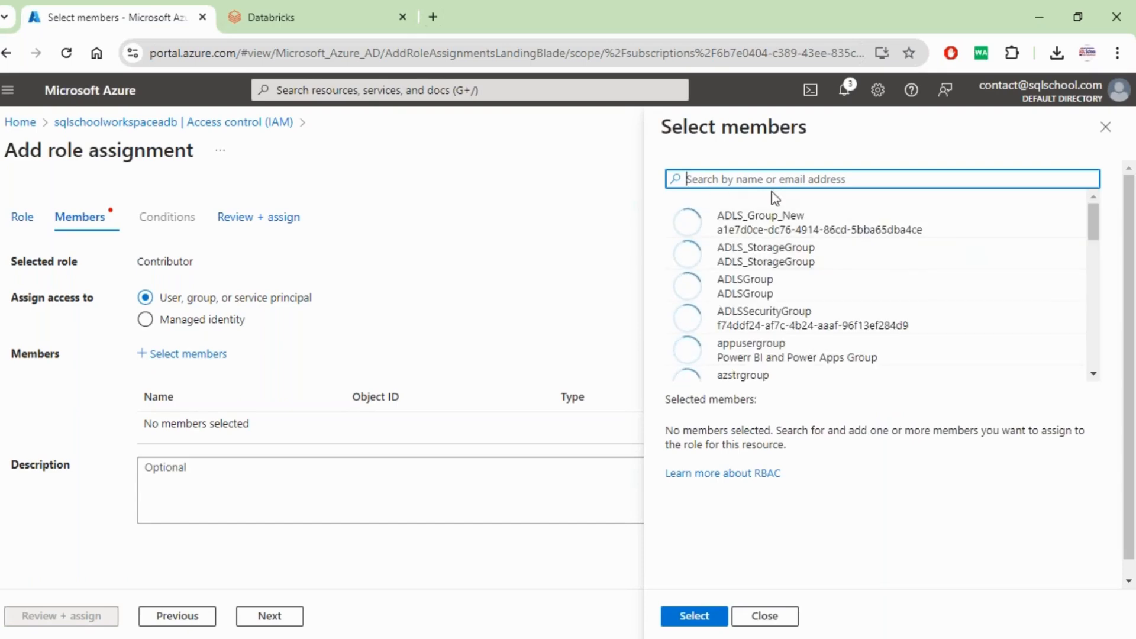
Step: Find the sparketluser11 account by its copied address, add it as the member, and submit the role assignment
key(alt+Tab)
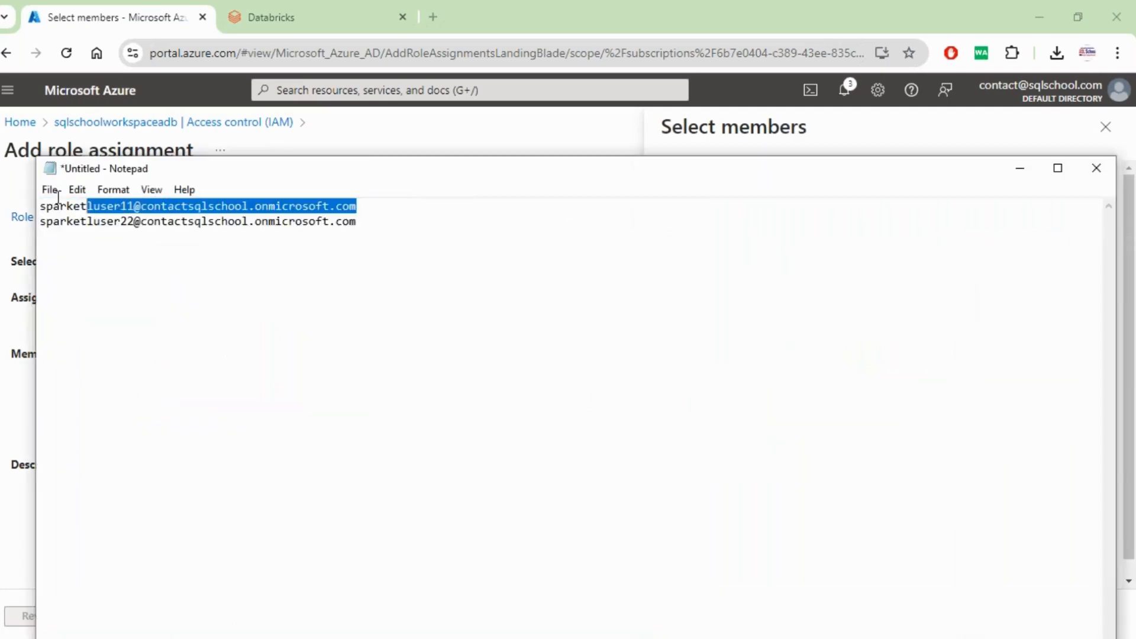
click(1018, 171)
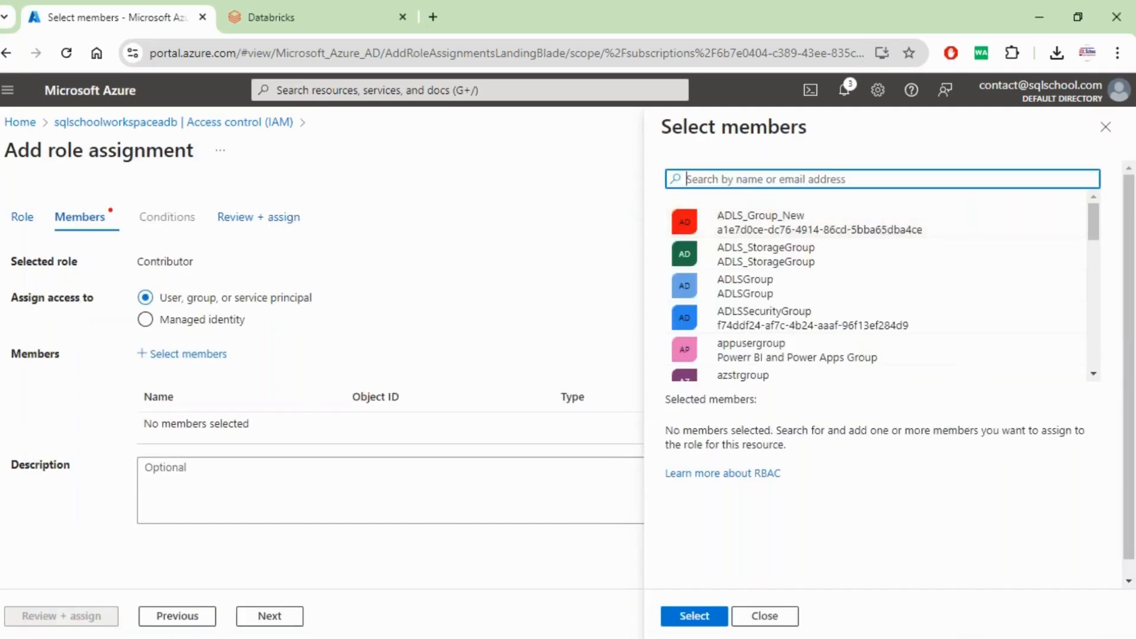
click(831, 177)
key(ctrl+v)
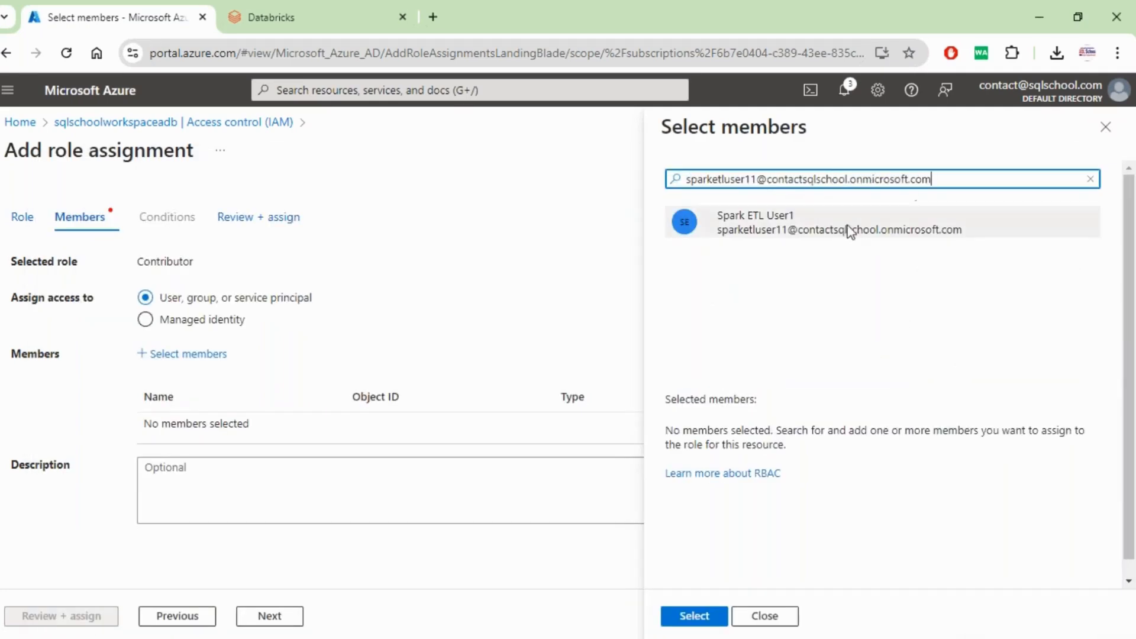
click(820, 230)
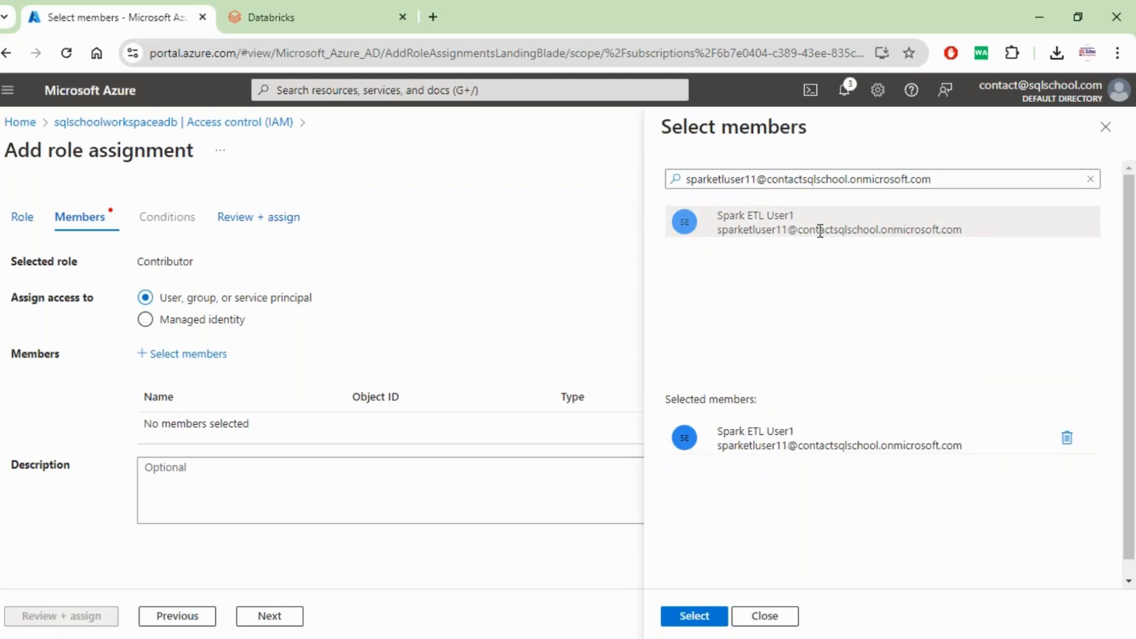
click(691, 615)
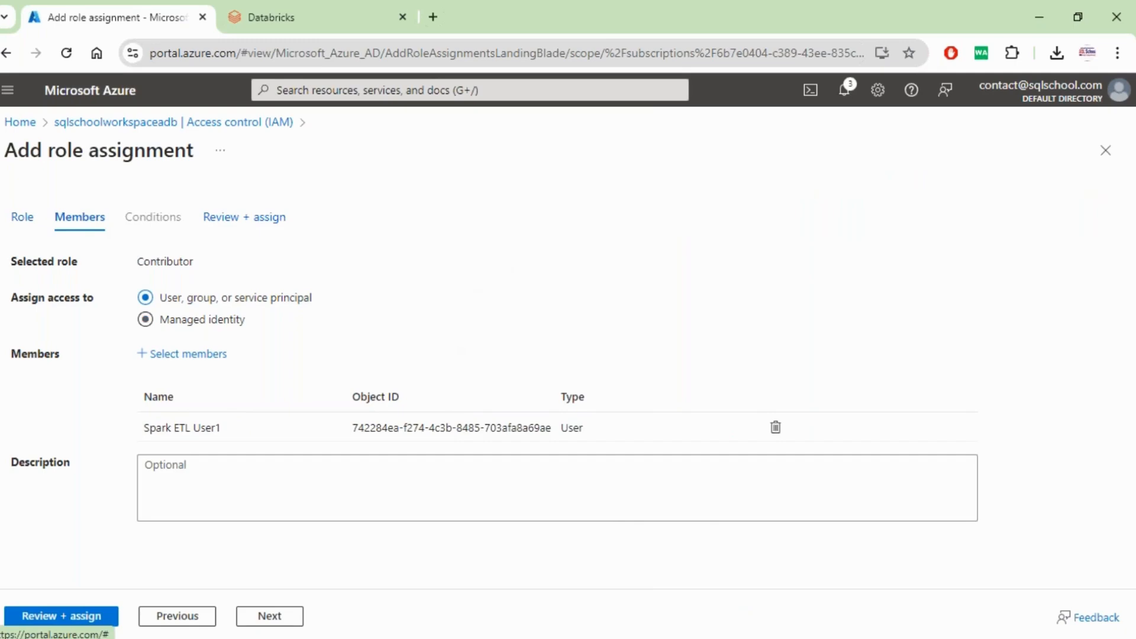
click(67, 625)
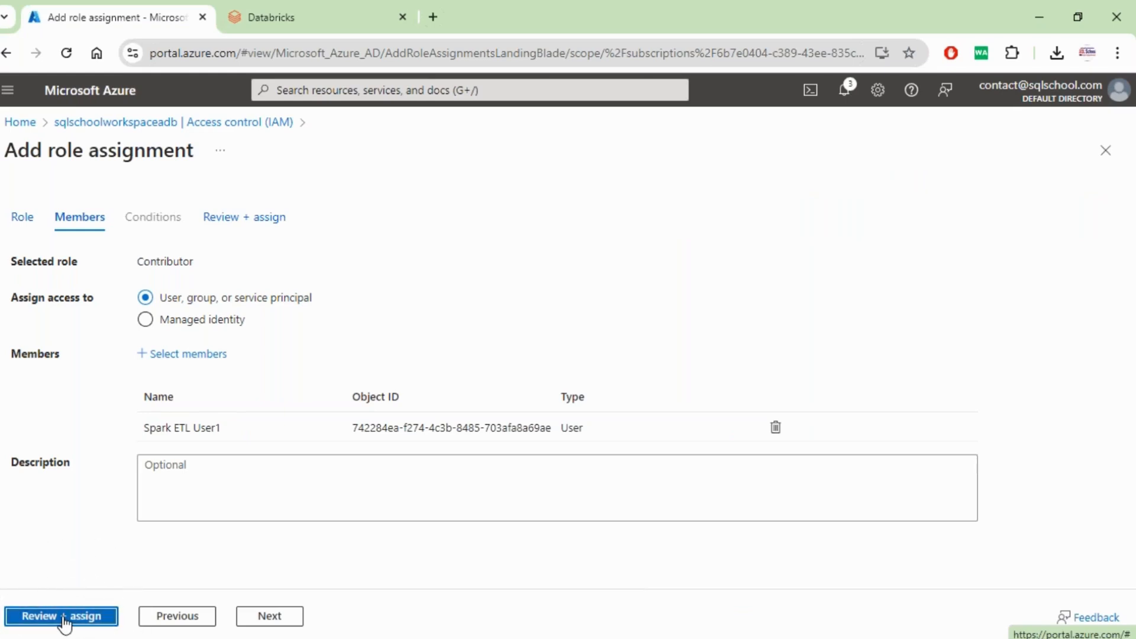
click(60, 617)
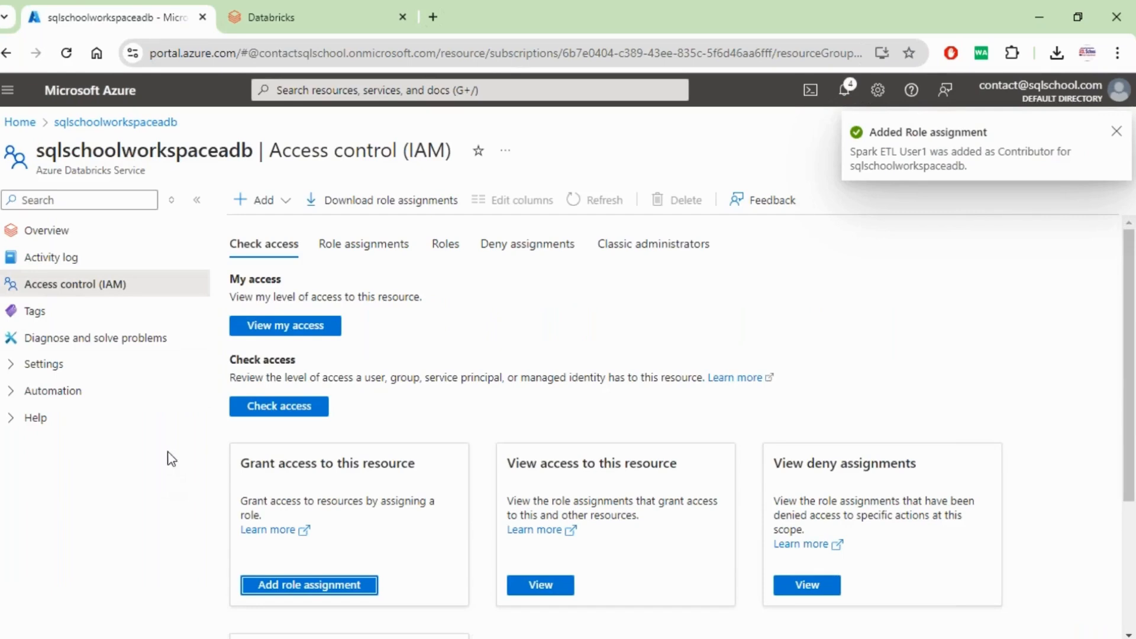
Step: Switch to the Databricks workspace already open in the other browser tab
key(ctrl)
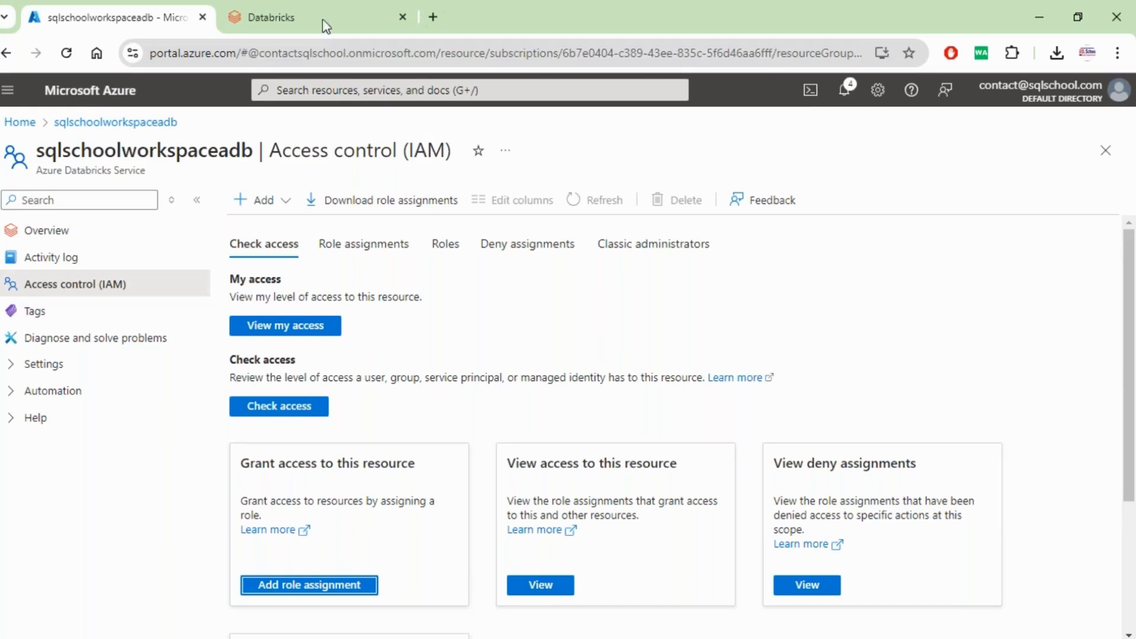
click(305, 17)
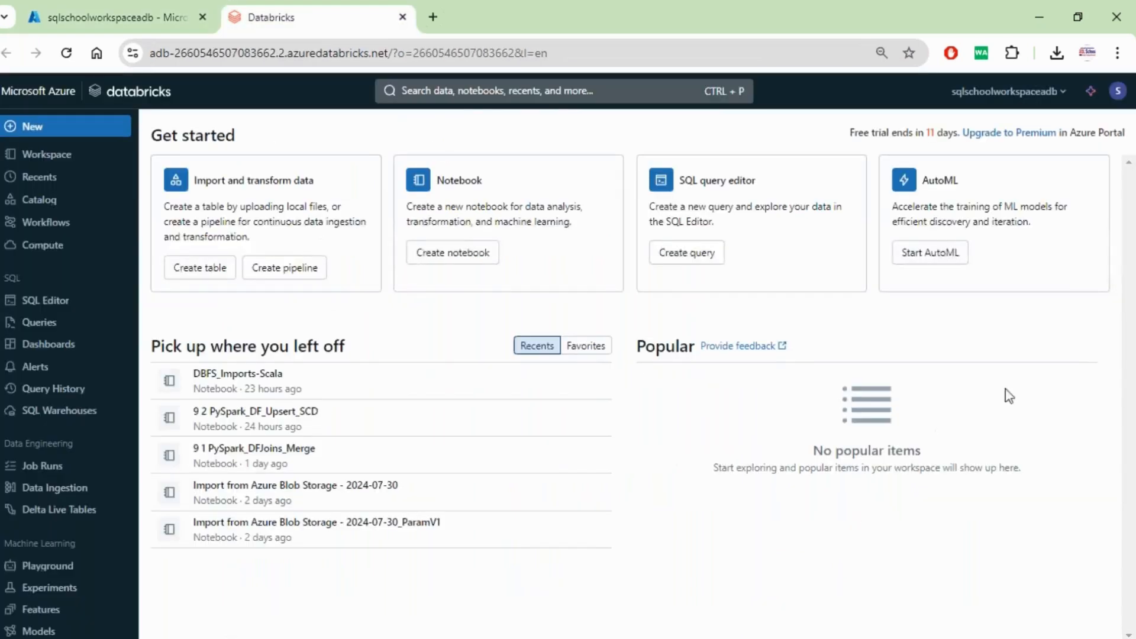